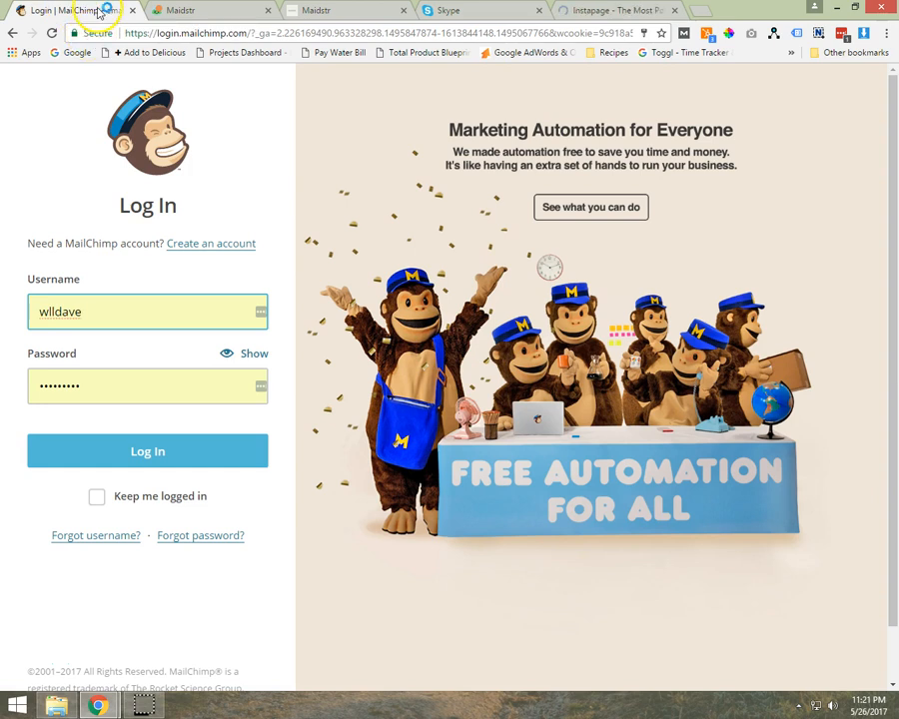
- Log in to the Web Launch Local account with the prefilled credentials and open its mailing lists
{"action": "left_click", "coordinate": [143, 448]}
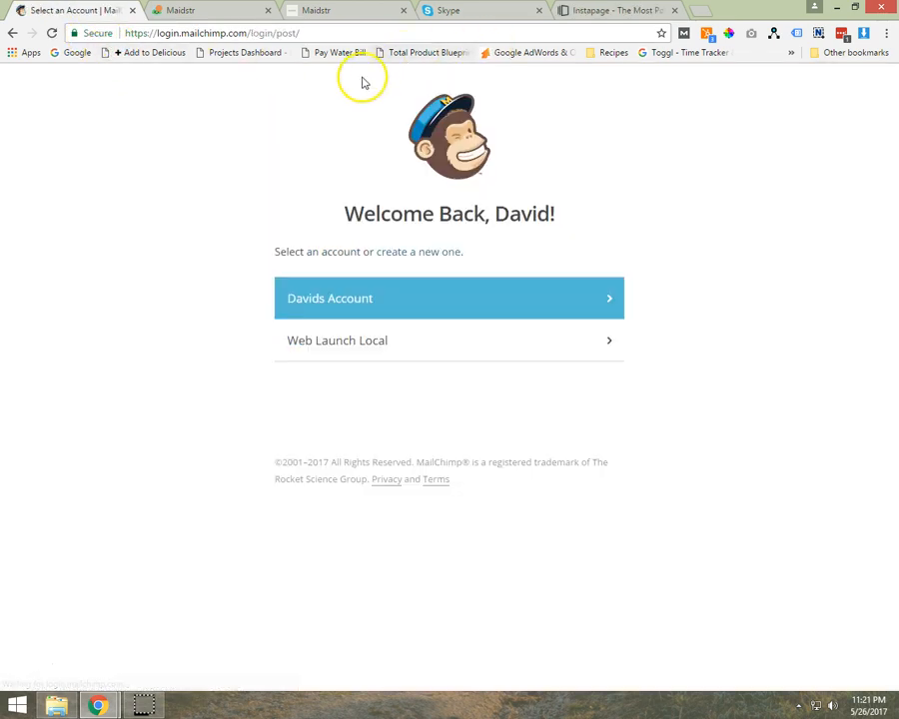
{"action": "left_click", "coordinate": [428, 347]}
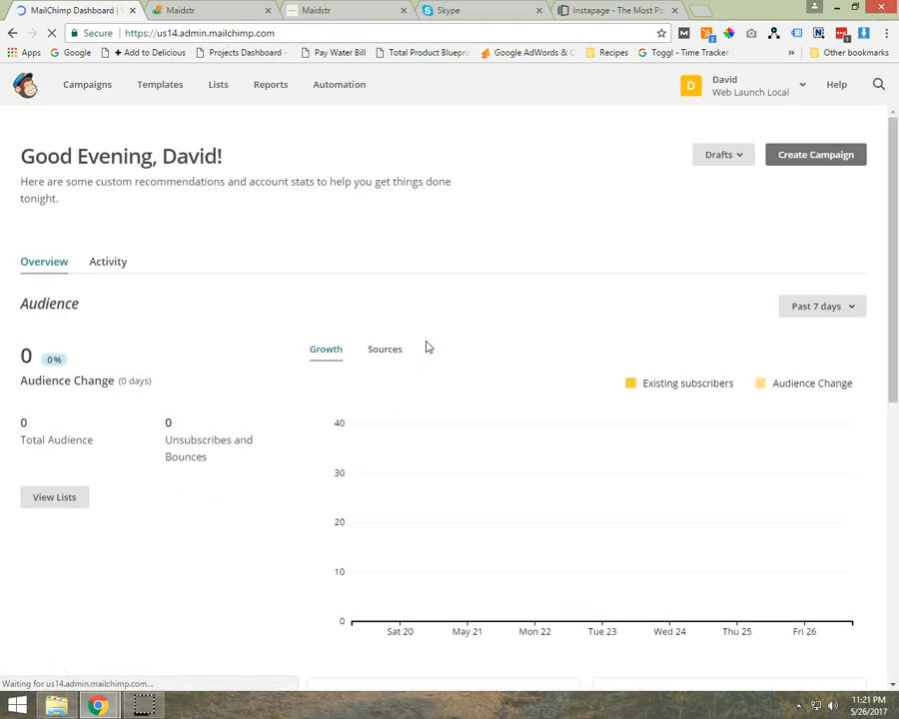
{"action": "left_click", "coordinate": [216, 86]}
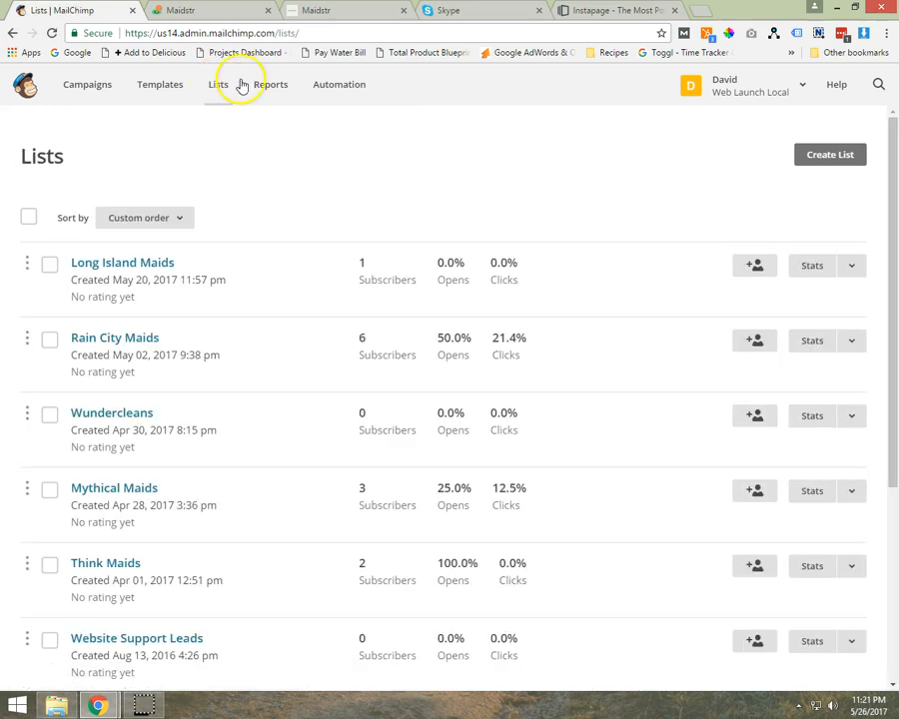
- Start creating a new mailing list, choosing a new list instead of groups within an existing one
{"action": "left_click", "coordinate": [831, 163]}
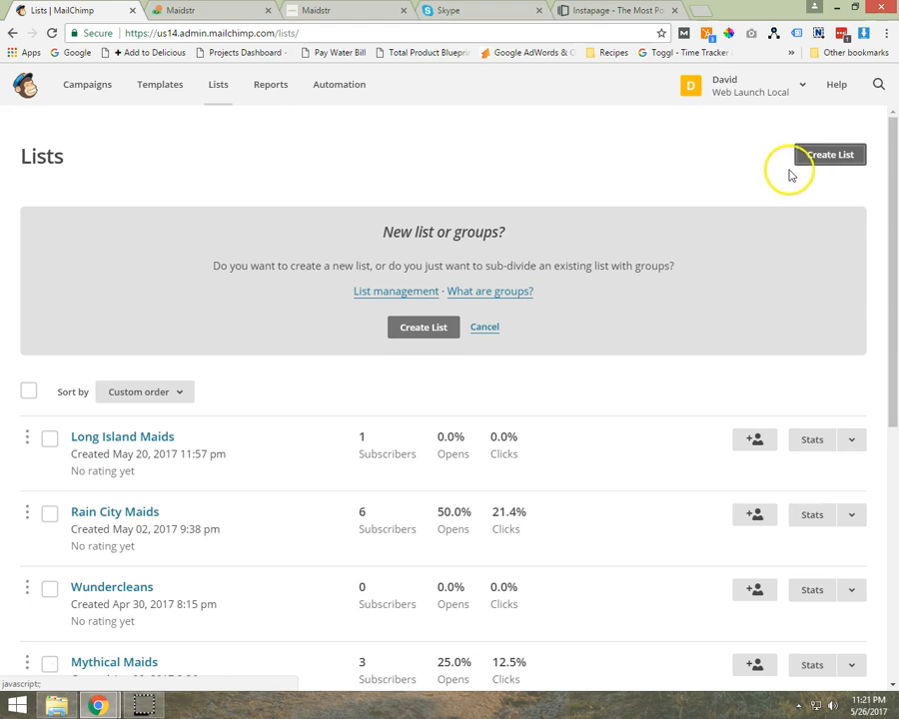
{"action": "scroll", "coordinate": [295, 439], "scroll_direction": "down", "scroll_amount": 4}
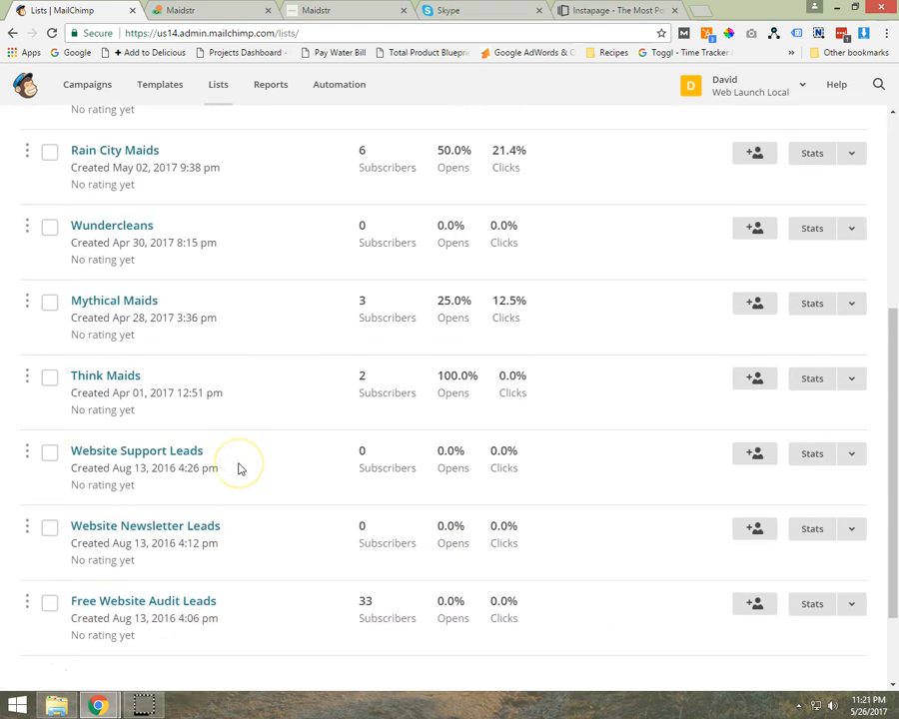
{"action": "scroll", "coordinate": [239, 468], "scroll_direction": "down", "scroll_amount": 2}
{"action": "scroll", "coordinate": [196, 469], "scroll_direction": "up", "scroll_amount": 8}
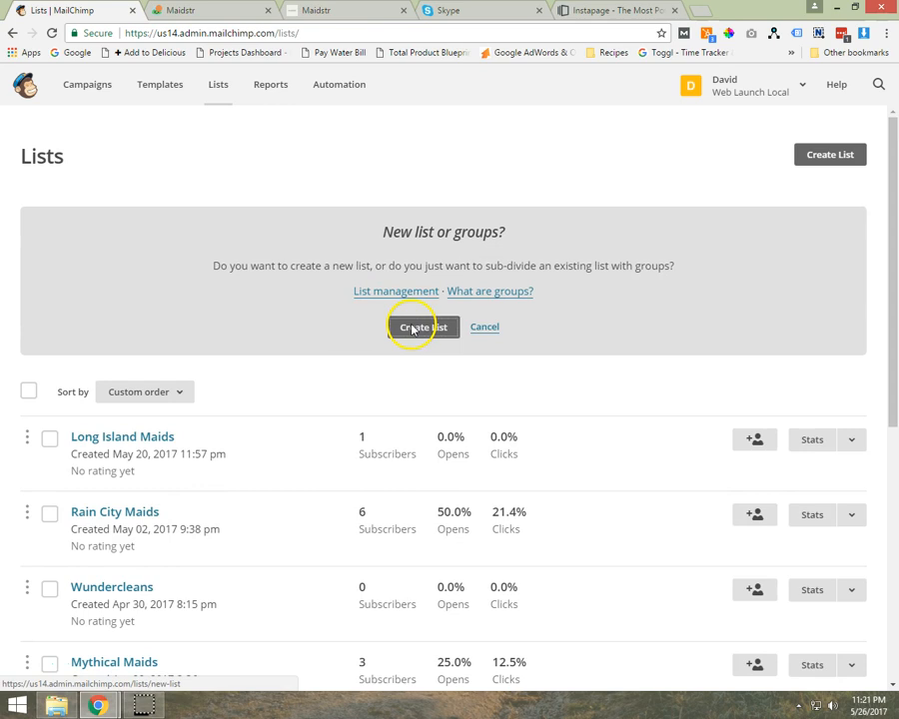
{"action": "left_click", "coordinate": [420, 328]}
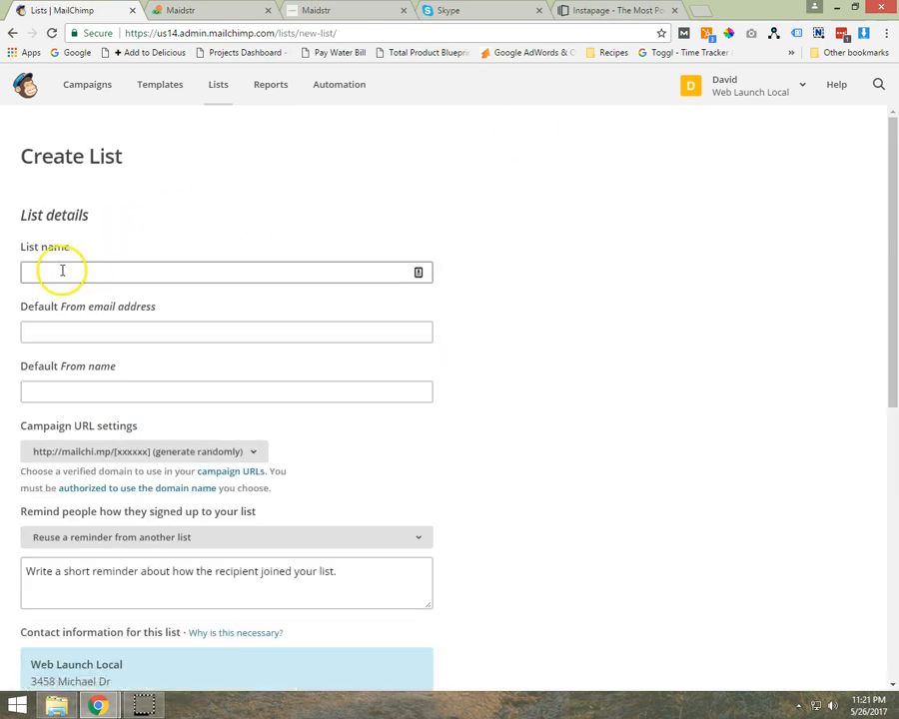
- Name the new list Maidstr
{"action": "left_click", "coordinate": [83, 269]}
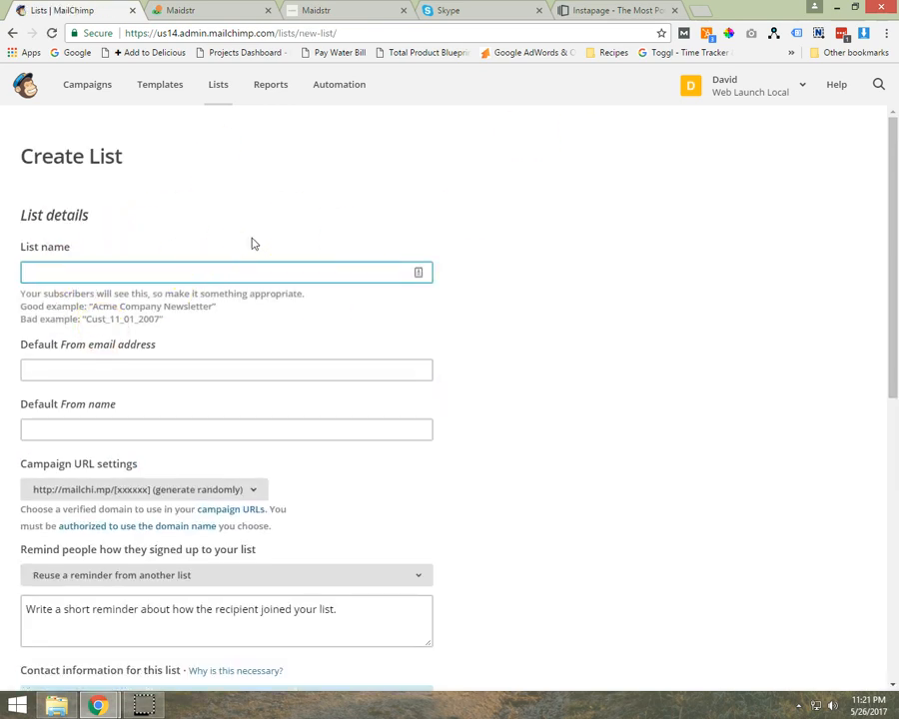
{"action": "type", "text": "Maid"}
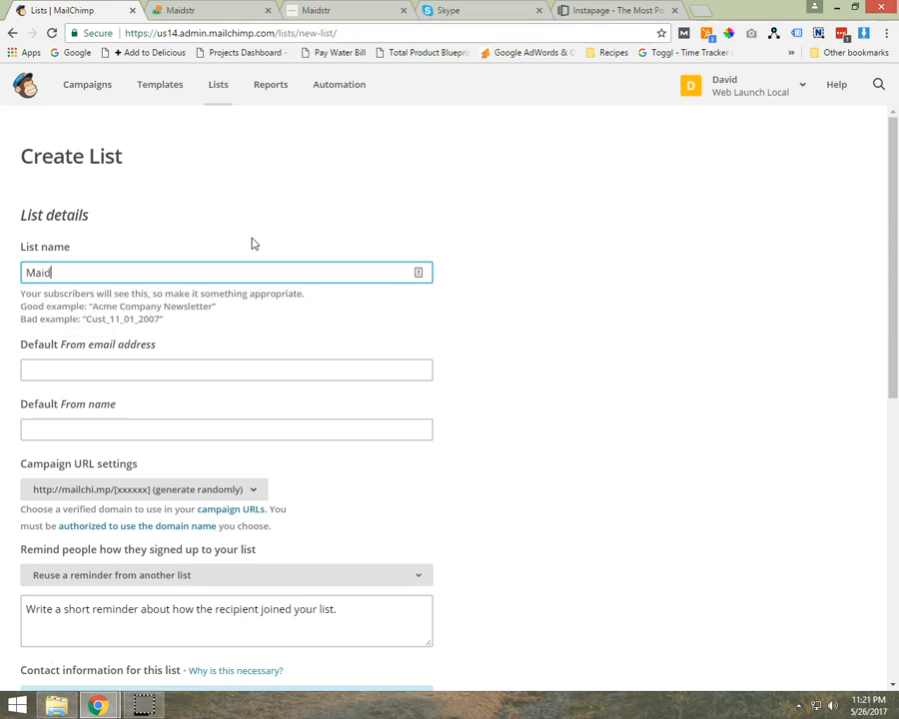
{"action": "key", "text": "Tab"}
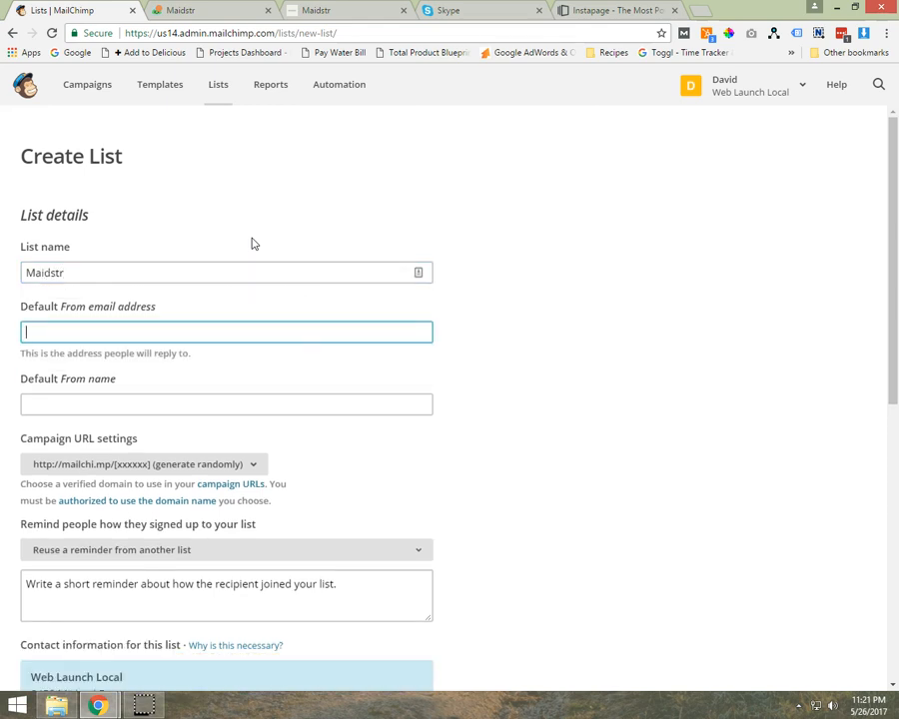
- Look up the company's support e-mail address in the footer of the Maidstr website and return to the list form
{"action": "left_click", "coordinate": [331, 8]}
{"action": "left_click_drag", "start_coordinate": [726, 495], "coordinate": [536, 529]}
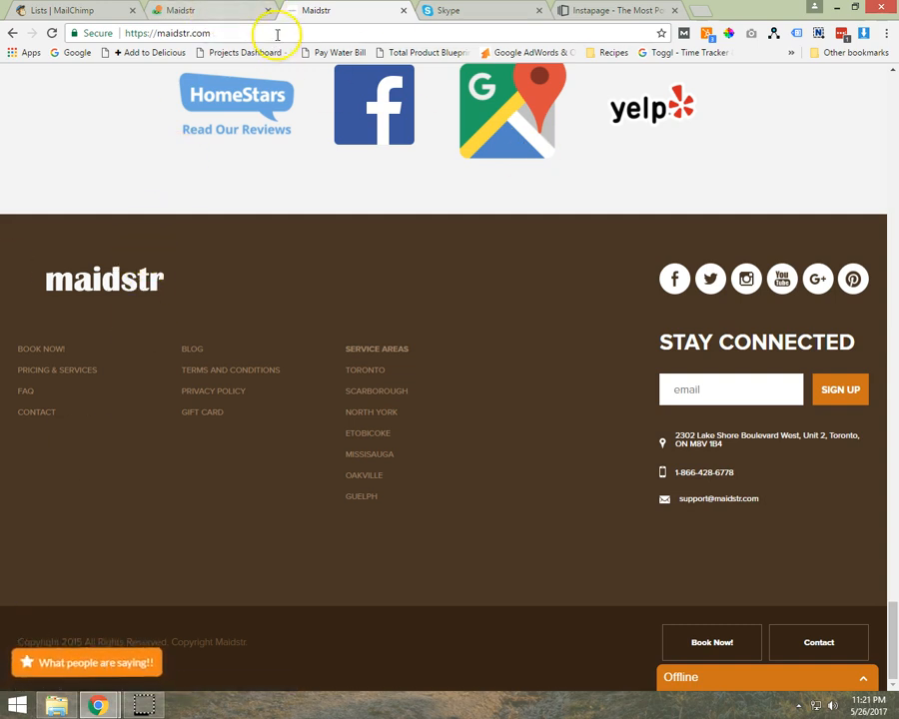
{"action": "left_click", "coordinate": [200, 10]}
{"action": "left_click", "coordinate": [72, 10]}
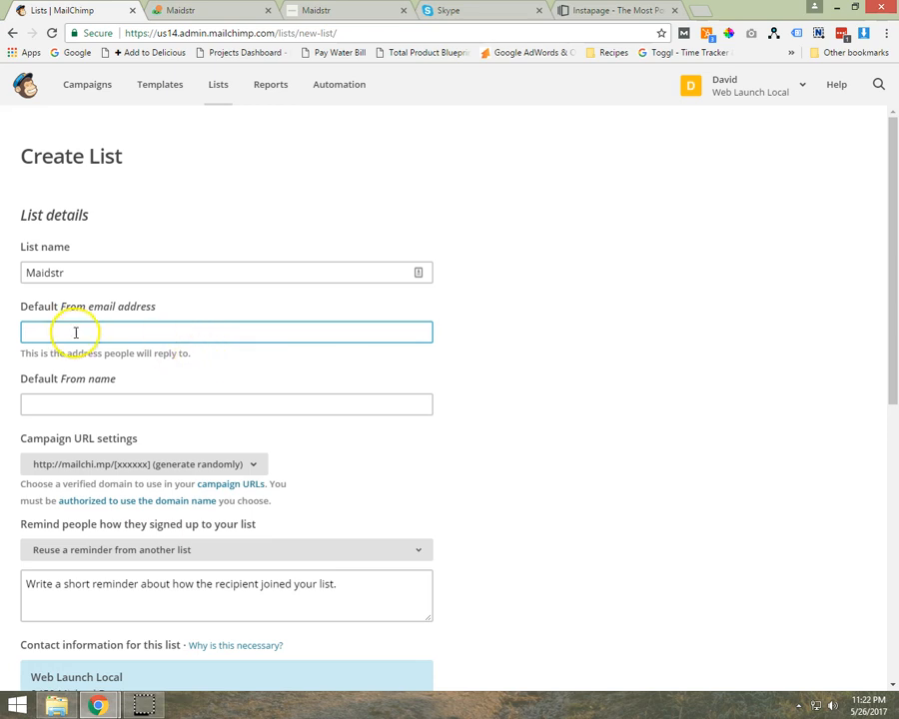
- Look up the client's name in the Basecamp project and set the default From name to their first name followed by "- Maidstr"
{"action": "left_click", "coordinate": [114, 404]}
{"action": "left_click", "coordinate": [179, 10]}
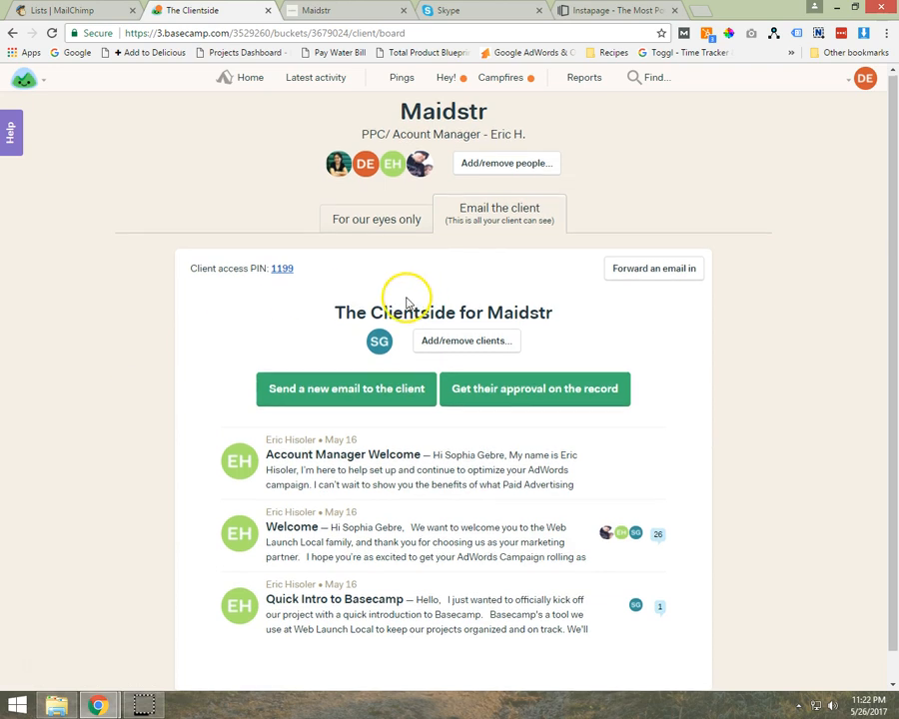
{"action": "scroll", "coordinate": [389, 304], "scroll_direction": "down", "scroll_amount": 1}
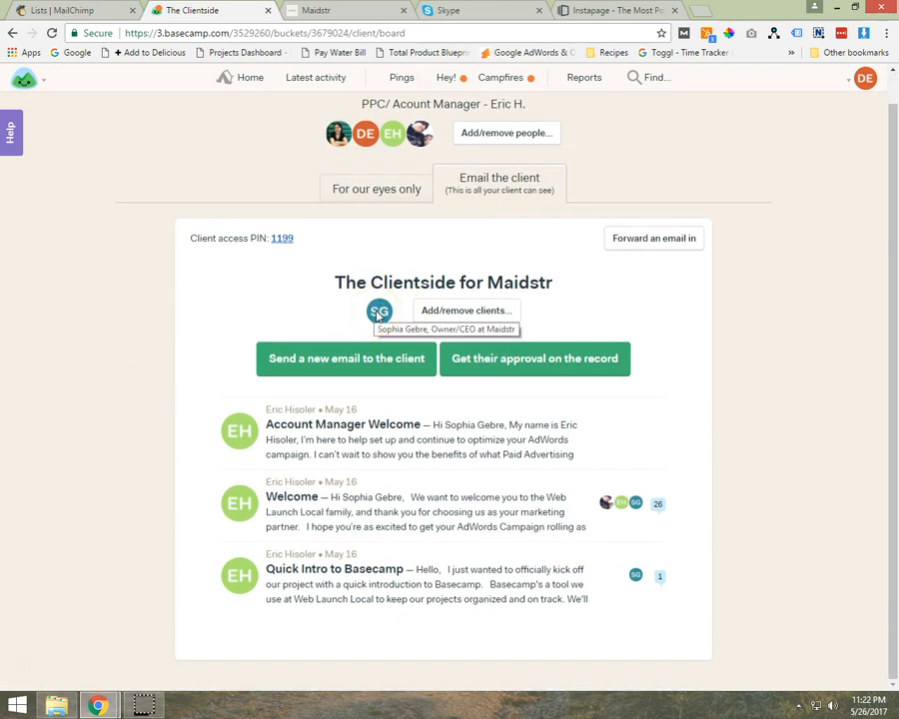
{"action": "left_click", "coordinate": [68, 9]}
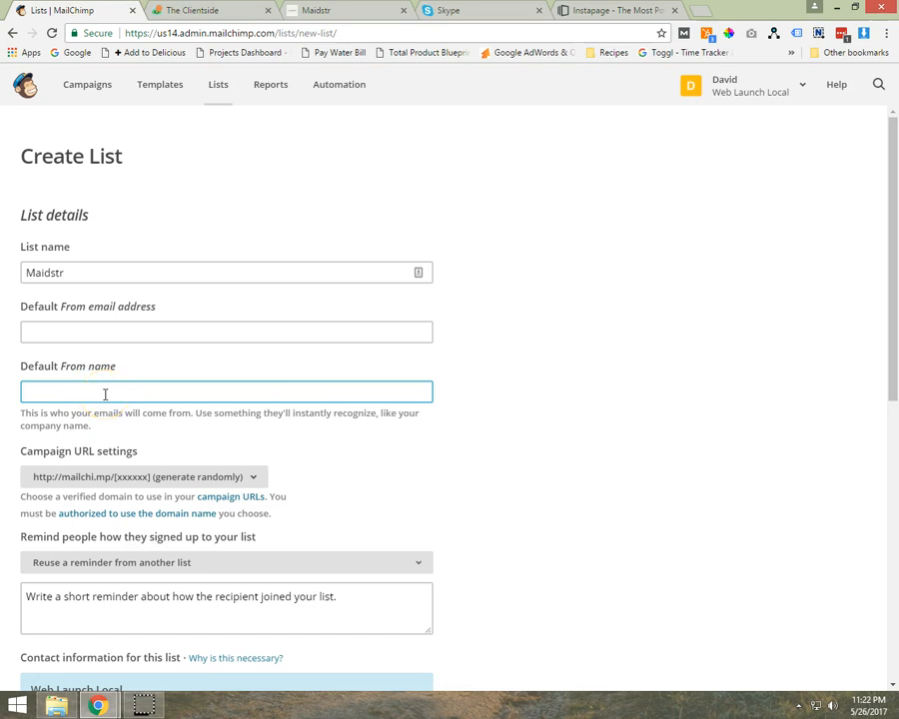
{"action": "type", "text": "Sophia - Maidstr"}
{"action": "left_click_drag", "start_coordinate": [124, 389], "coordinate": [66, 392]}
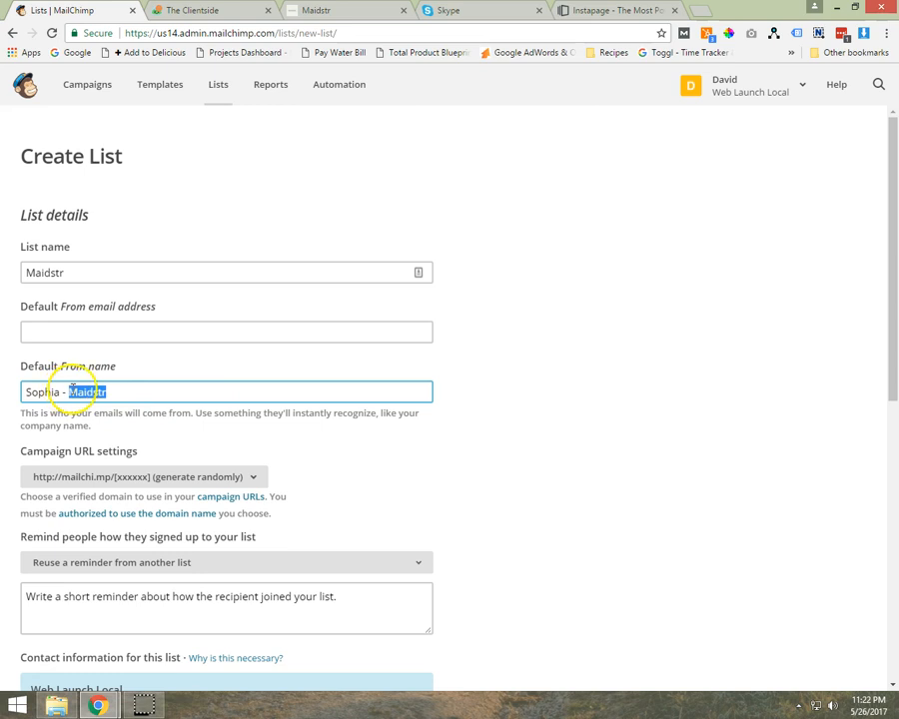
{"action": "left_click_drag", "start_coordinate": [62, 391], "coordinate": [12, 402]}
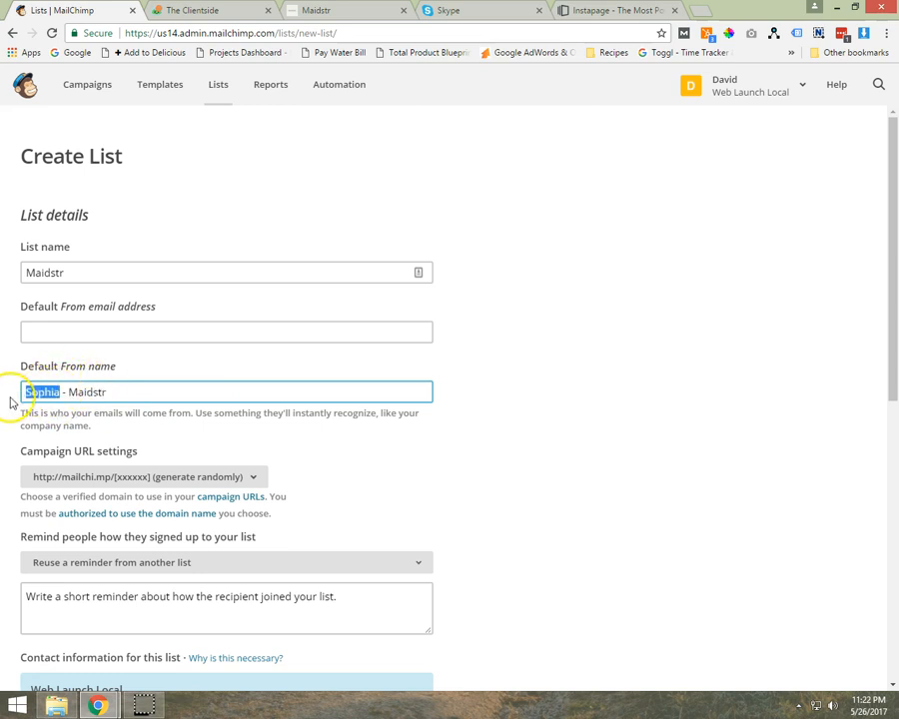
{"action": "triple_click", "coordinate": [94, 393]}
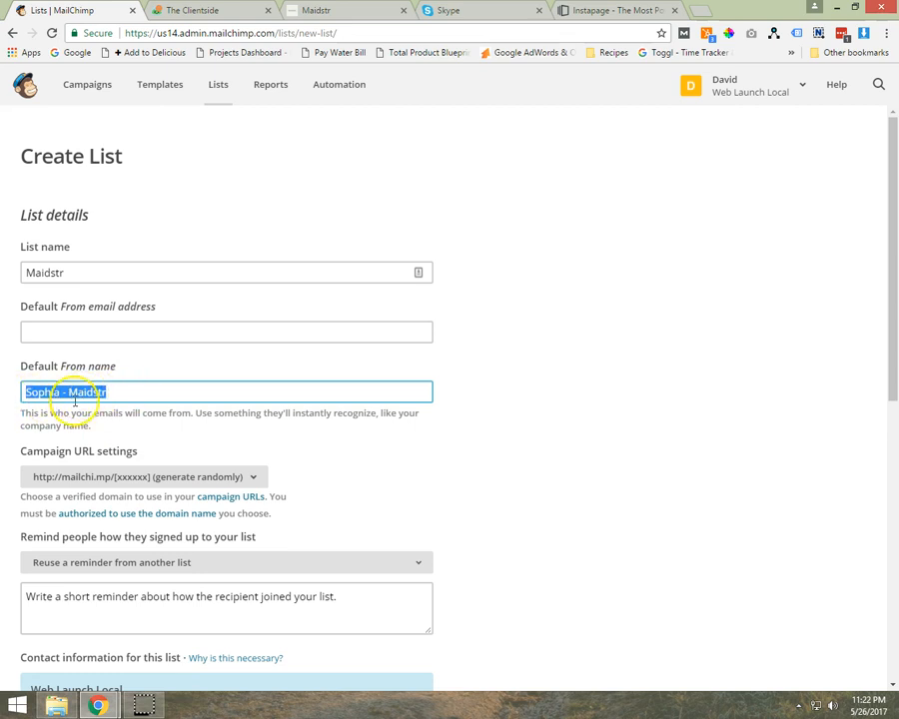
{"action": "left_click", "coordinate": [8, 440]}
- Review the campaign URL options and enter the sign-up reminder "You signed up on our website for a free home cleaning estimate"
{"action": "left_click", "coordinate": [155, 451]}
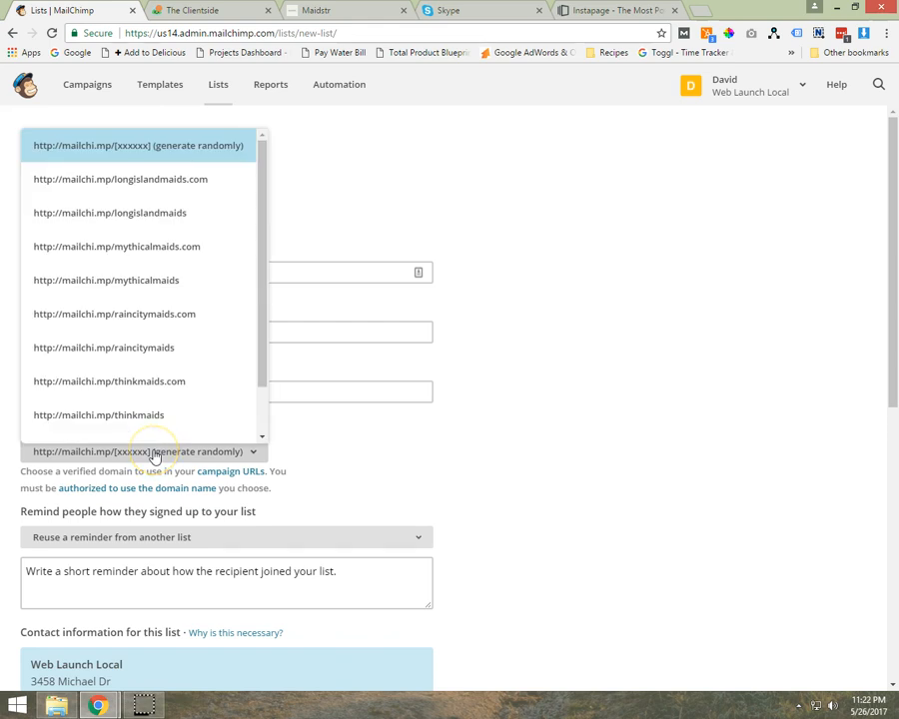
{"action": "left_click", "coordinate": [155, 453]}
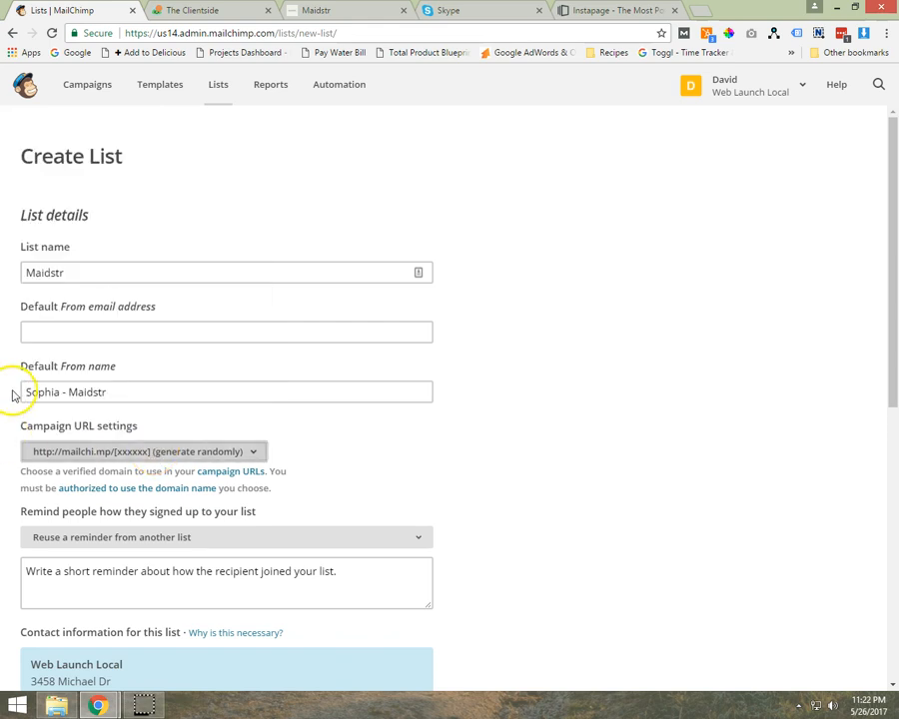
{"action": "scroll", "coordinate": [12, 395], "scroll_direction": "down", "scroll_amount": 1}
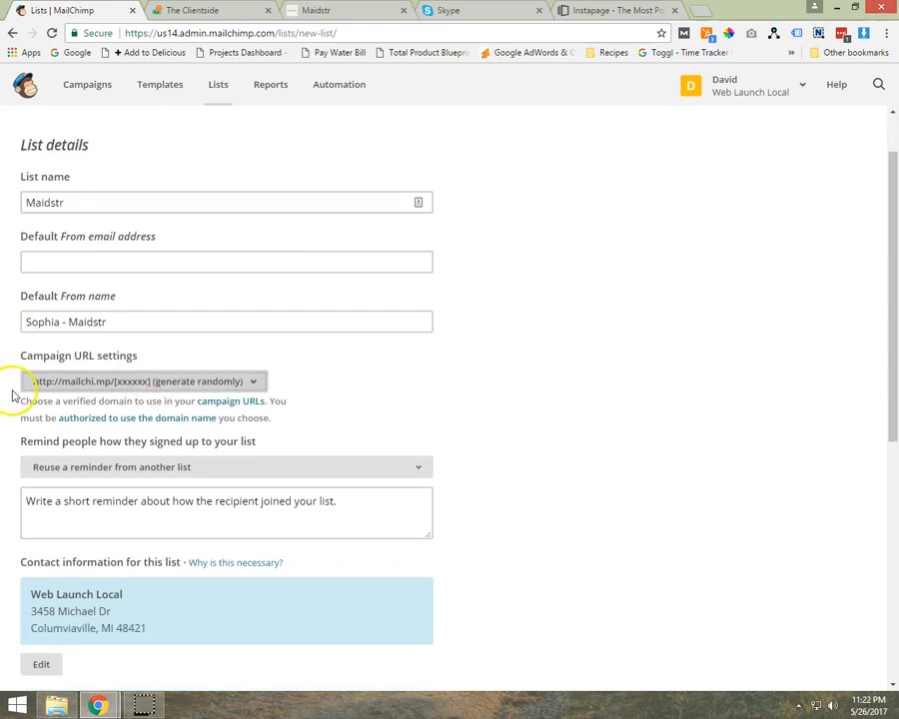
{"action": "left_click", "coordinate": [37, 499]}
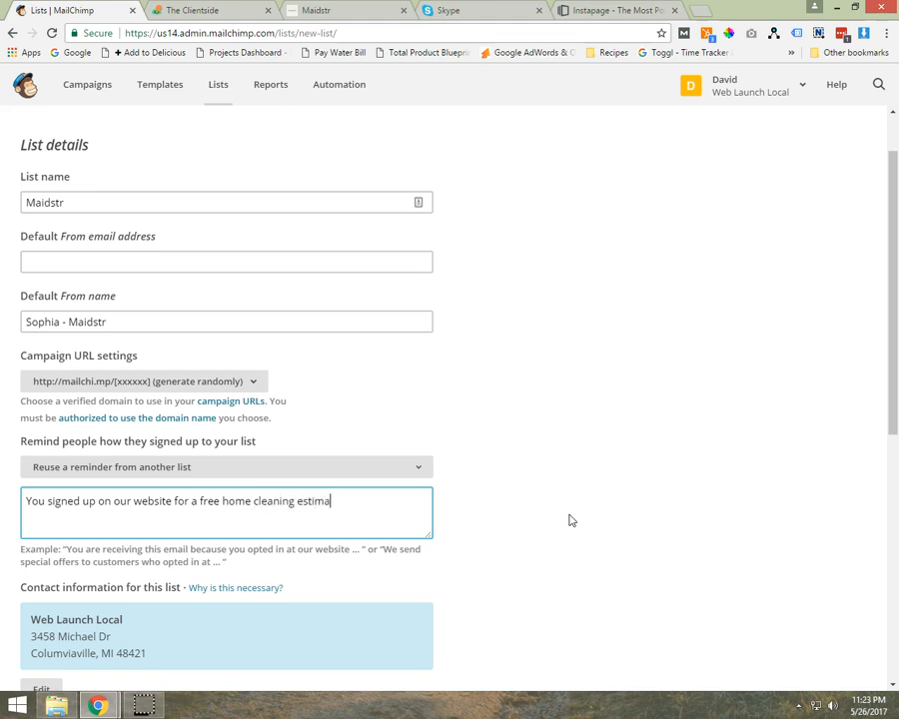
- Open the list's contact information for editing and set the company to Maidstr
{"action": "scroll", "coordinate": [530, 545], "scroll_direction": "down", "scroll_amount": 3}
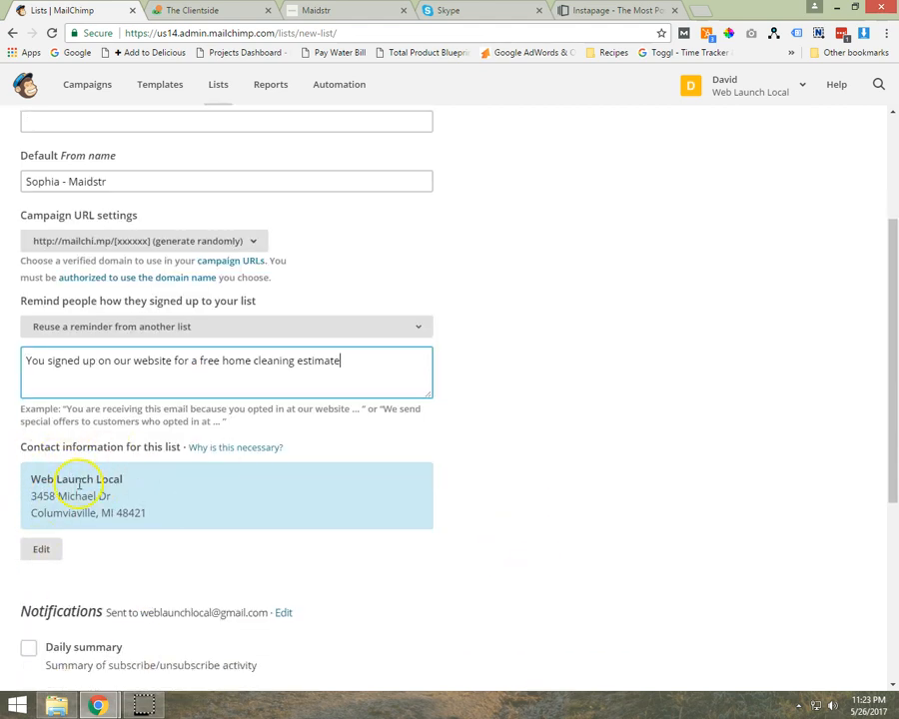
{"action": "left_click", "coordinate": [26, 552]}
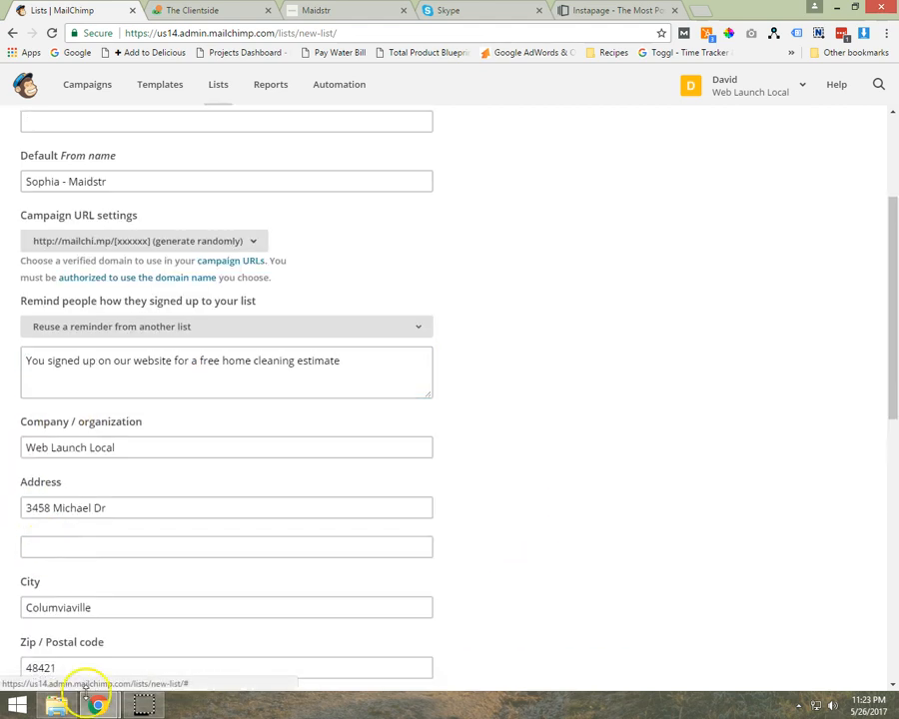
{"action": "left_click", "coordinate": [151, 446]}
{"action": "key", "text": "ctrl+a"}
{"action": "type", "text": "M"}
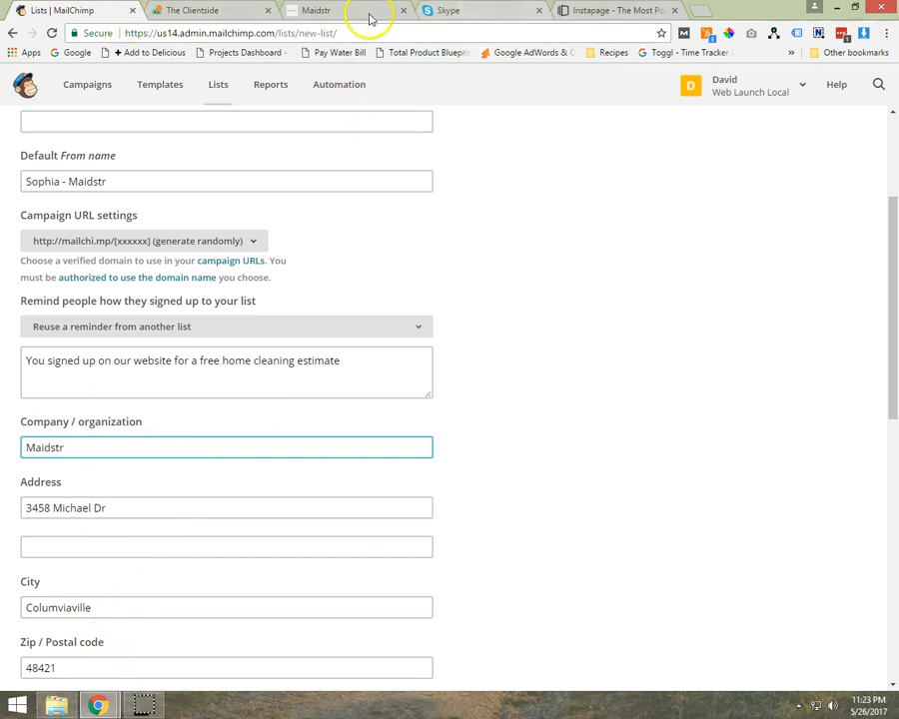
- Check the company's address in the Maidstr website footer and review the list's address, country and phone fields
{"action": "left_click", "coordinate": [473, 9]}
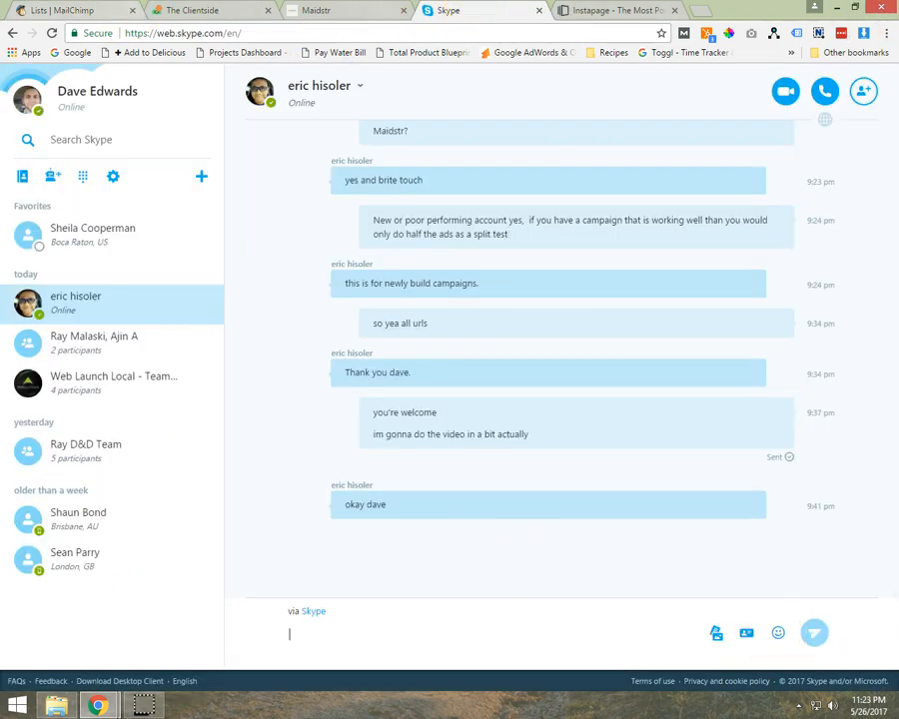
{"action": "left_click", "coordinate": [320, 10]}
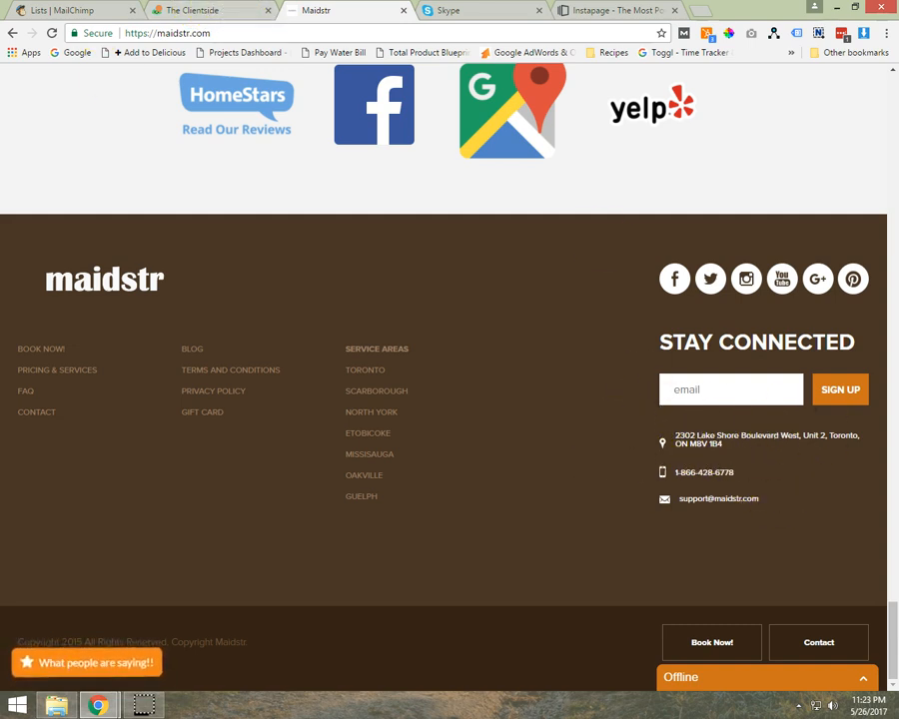
{"action": "left_click", "coordinate": [62, 10]}
{"action": "scroll", "coordinate": [80, 439], "scroll_direction": "down", "scroll_amount": 1}
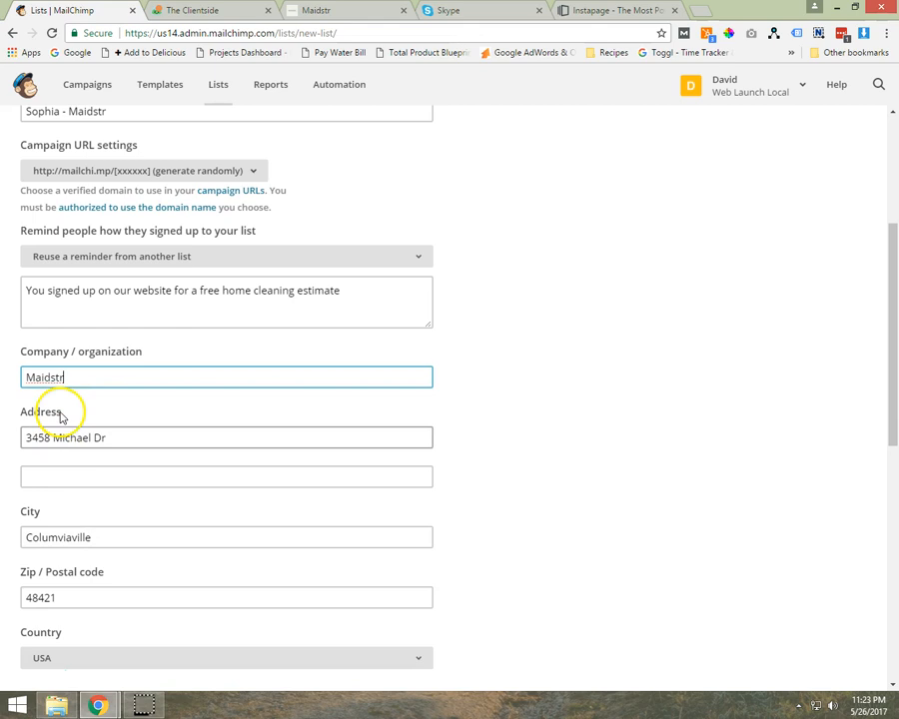
{"action": "scroll", "coordinate": [130, 454], "scroll_direction": "down", "scroll_amount": 1}
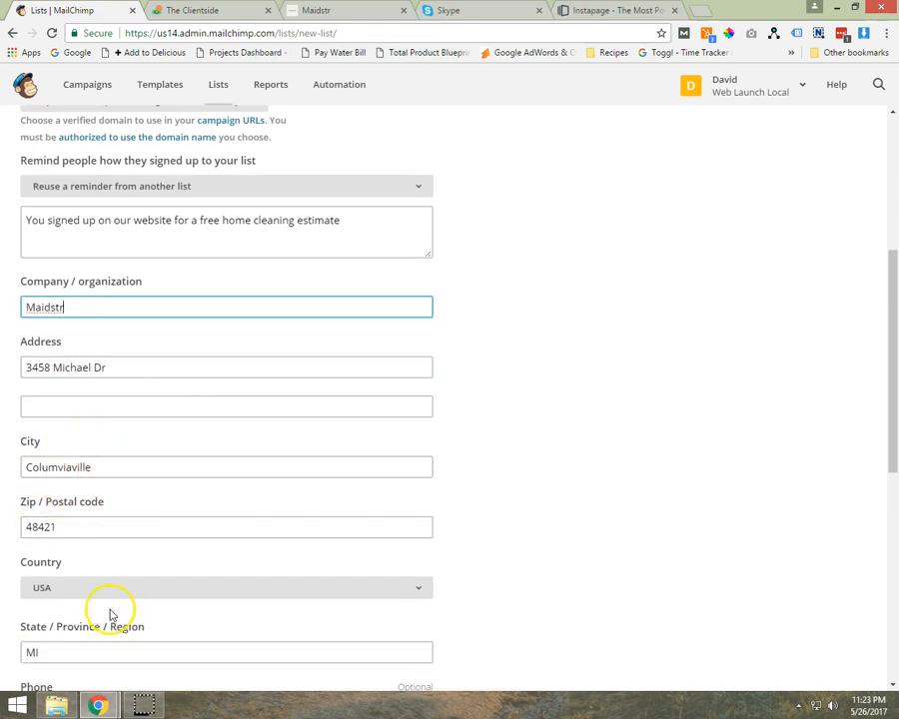
{"action": "scroll", "coordinate": [164, 635], "scroll_direction": "down", "scroll_amount": 2}
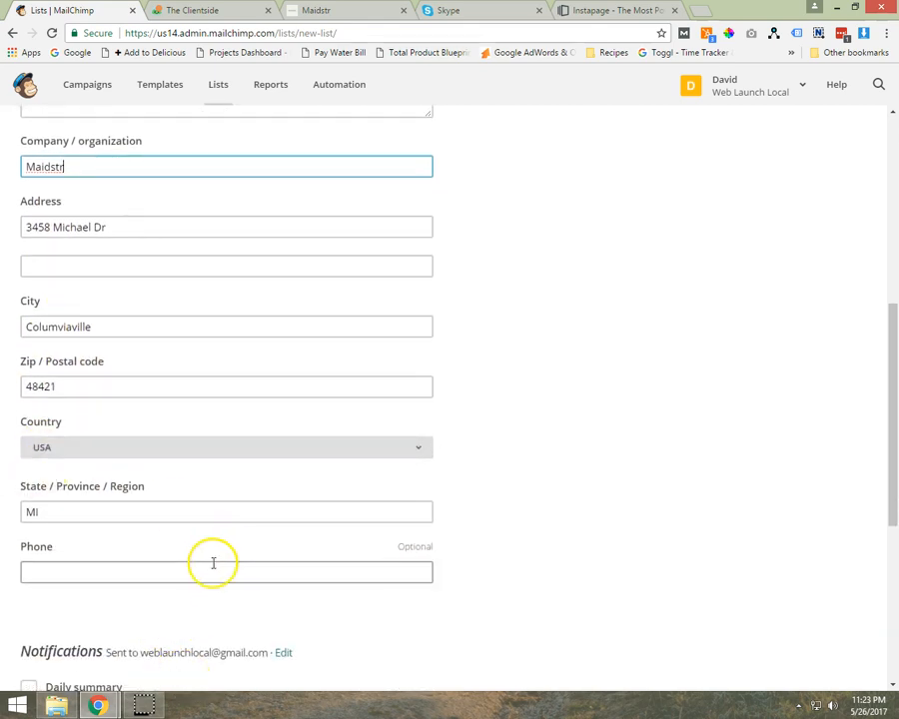
{"action": "scroll", "coordinate": [82, 496], "scroll_direction": "down", "scroll_amount": 1}
{"action": "scroll", "coordinate": [520, 460], "scroll_direction": "down", "scroll_amount": 2}
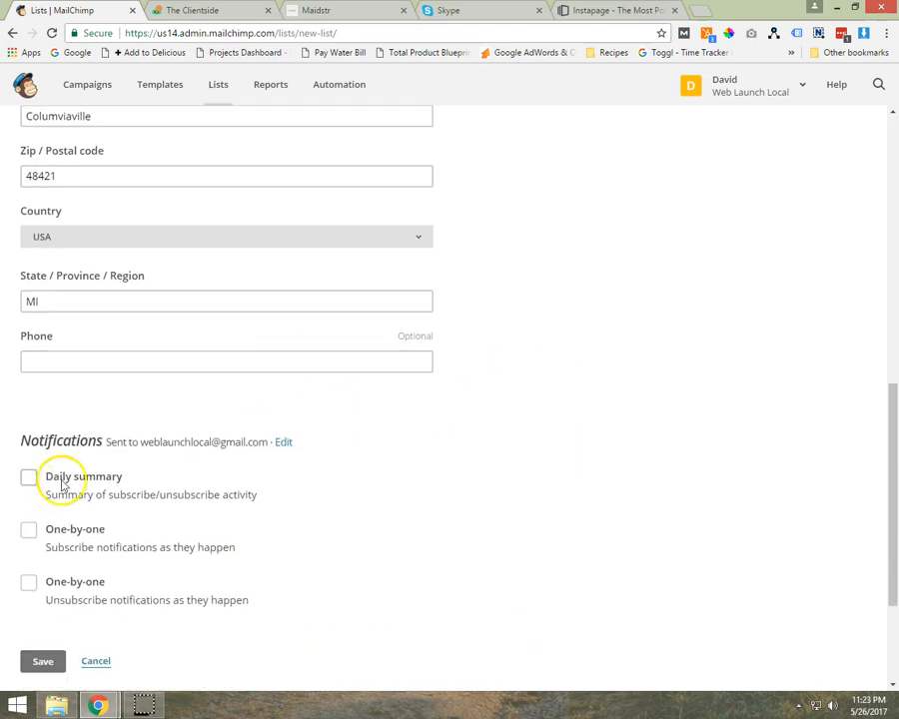
- Try the one-by-one subscribe notification option and the editable notification e-mail address, leaving the option switched off
{"action": "scroll", "coordinate": [438, 486], "scroll_direction": "down", "scroll_amount": 2}
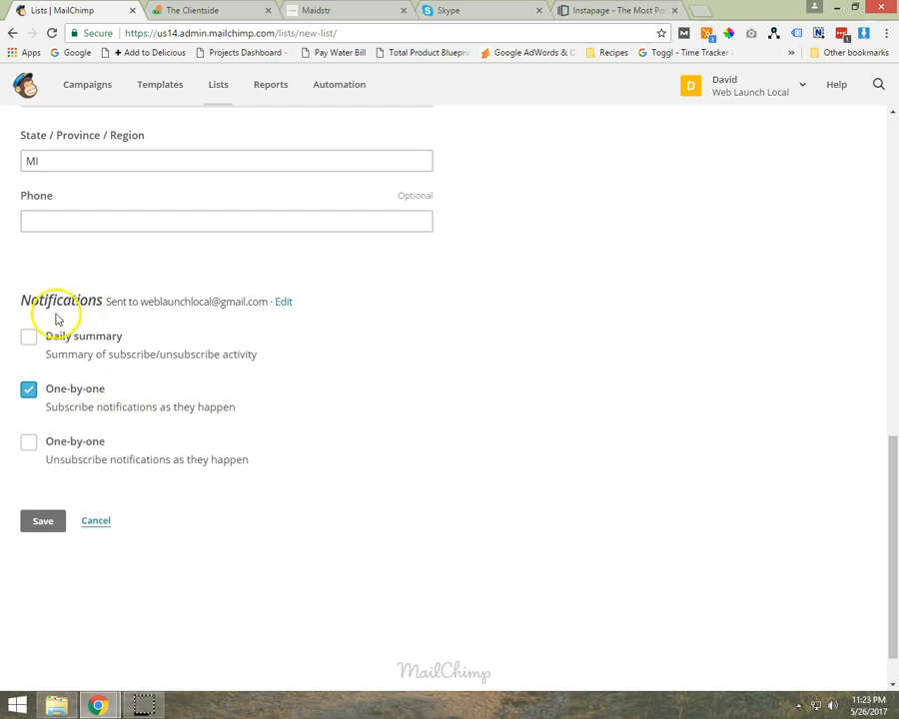
{"action": "left_click", "coordinate": [285, 302]}
{"action": "left_click_drag", "start_coordinate": [431, 335], "coordinate": [7, 336]}
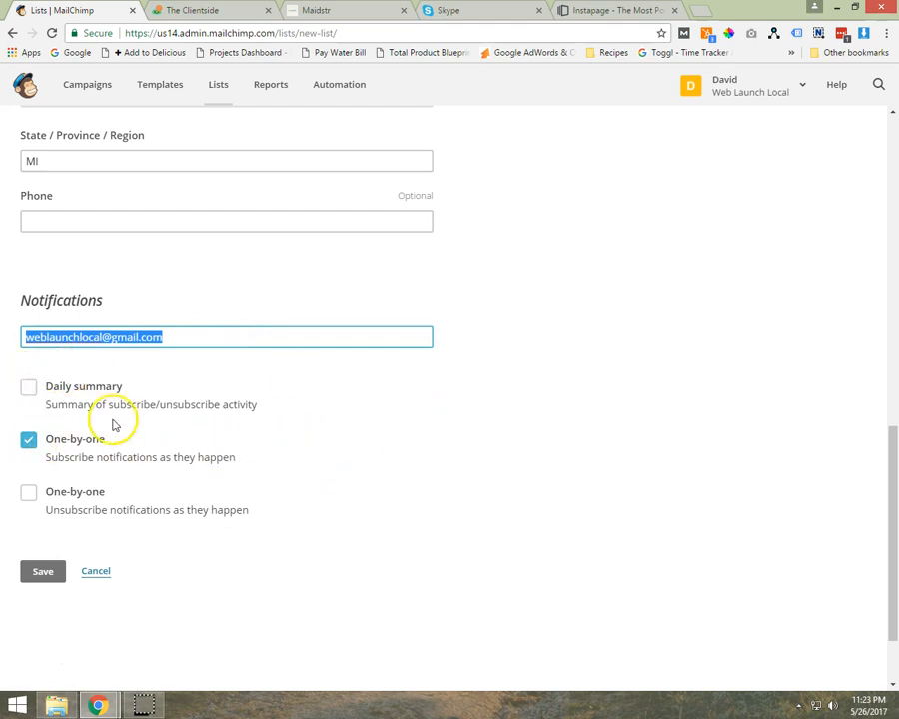
{"action": "left_click", "coordinate": [177, 336]}
{"action": "key", "text": "ctrl+a"}
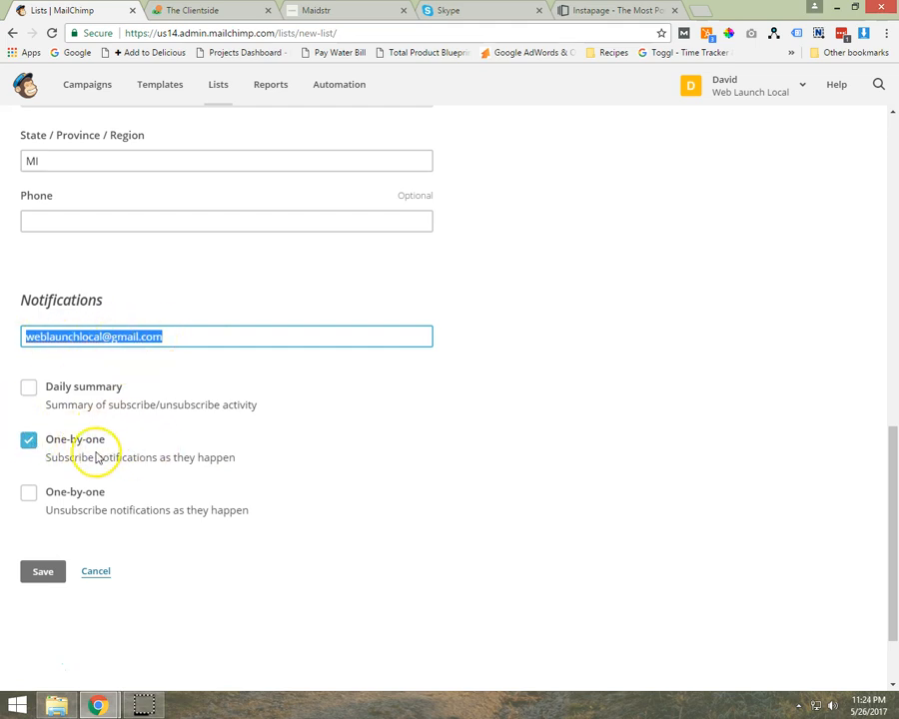
{"action": "left_click", "coordinate": [28, 442]}
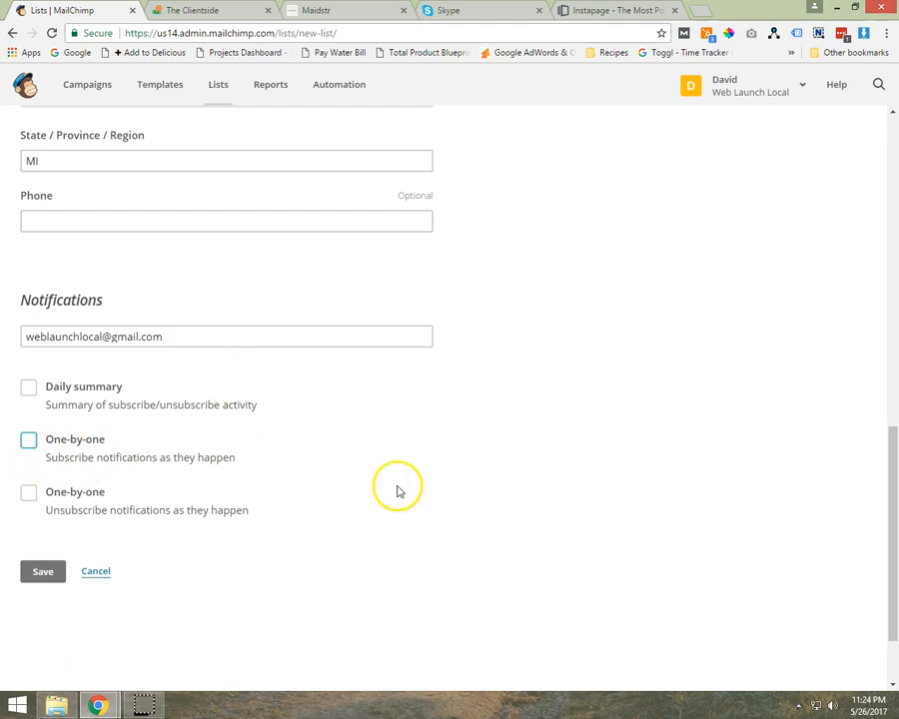
- Review the new Maidstr list form from the list details down to the contact information and notification options
{"action": "left_click", "coordinate": [86, 627]}
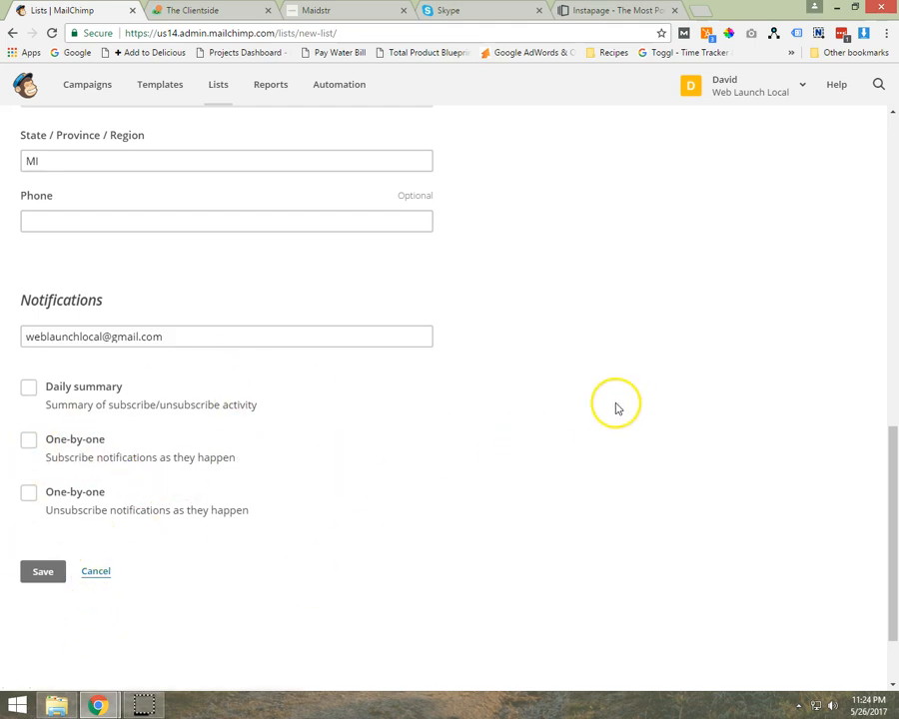
{"action": "scroll", "coordinate": [561, 404], "scroll_direction": "up", "scroll_amount": 5}
{"action": "scroll", "coordinate": [560, 404], "scroll_direction": "up", "scroll_amount": 4}
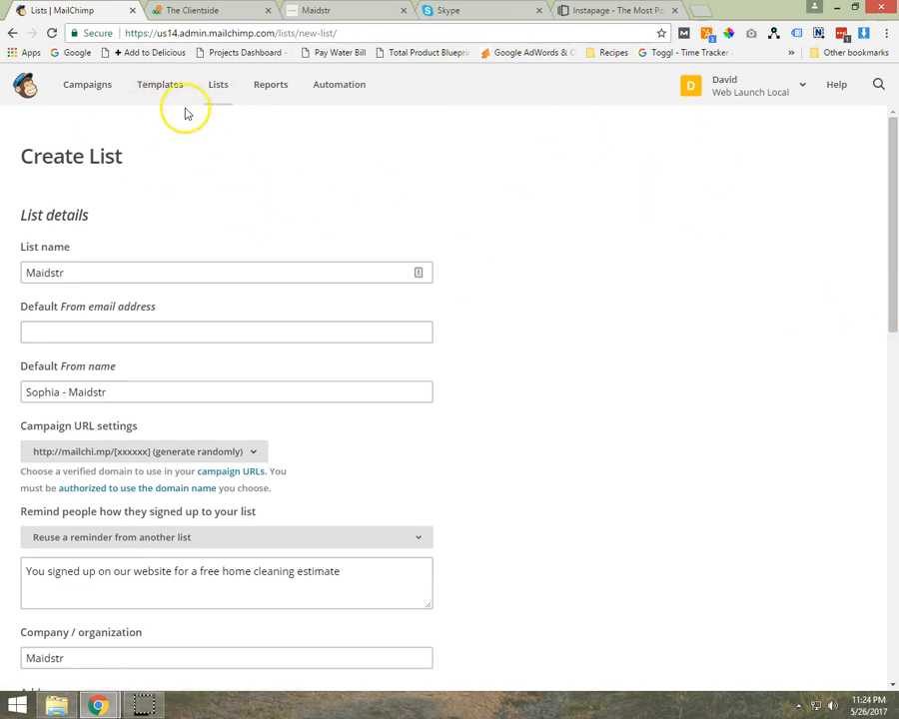
{"action": "scroll", "coordinate": [250, 268], "scroll_direction": "down", "scroll_amount": 6}
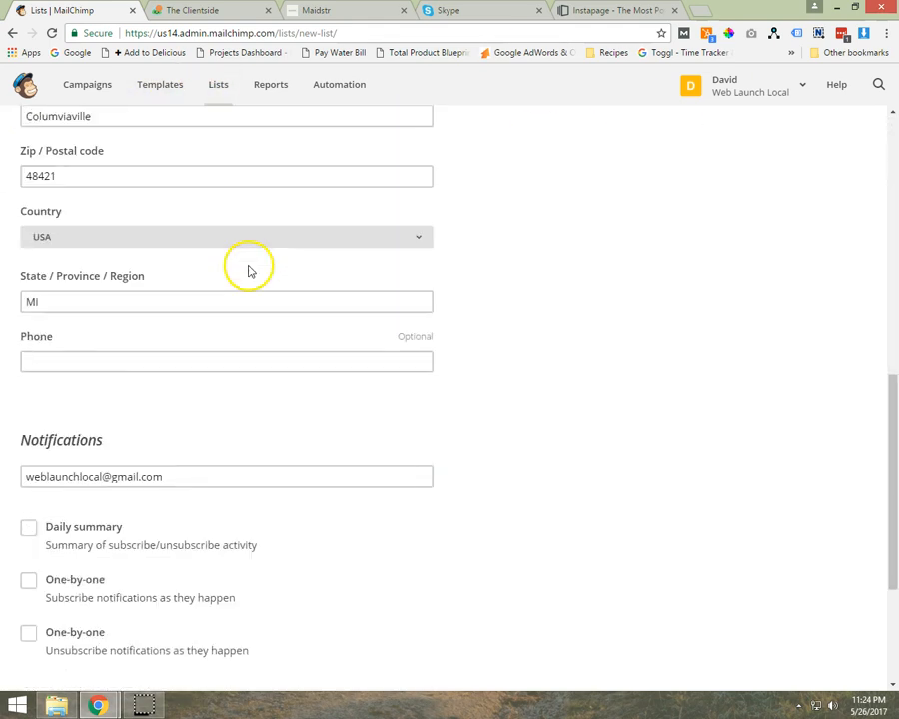
{"action": "scroll", "coordinate": [190, 296], "scroll_direction": "down", "scroll_amount": 5}
{"action": "scroll", "coordinate": [214, 300], "scroll_direction": "up", "scroll_amount": 7}
{"action": "scroll", "coordinate": [214, 300], "scroll_direction": "down", "scroll_amount": 7}
{"action": "scroll", "coordinate": [209, 463], "scroll_direction": "up", "scroll_amount": 12}
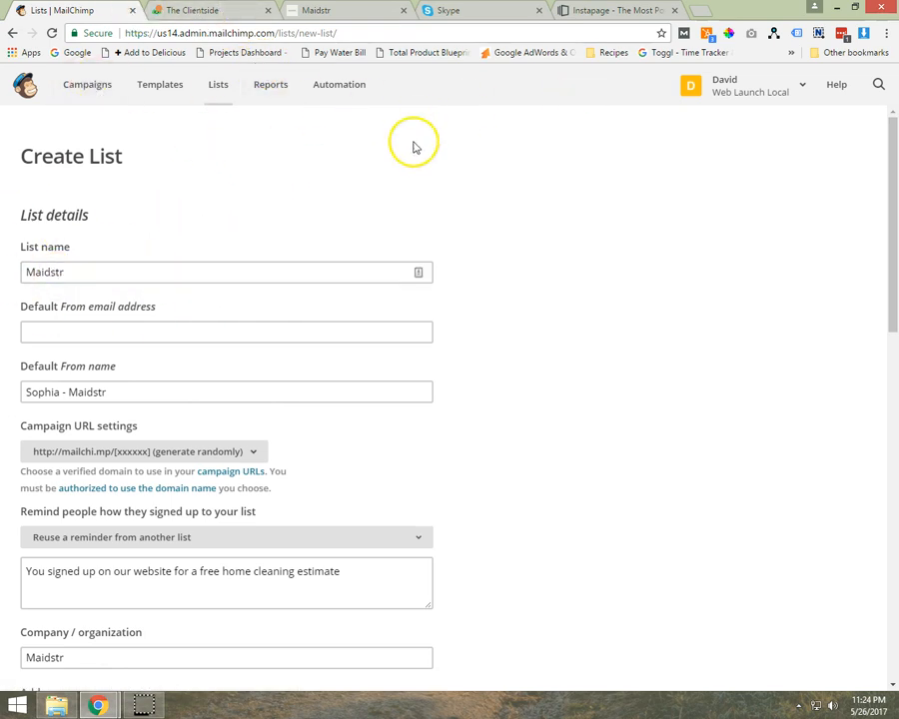
- Leave the new list form and open the subscribers of the existing Long Island Maids list
{"action": "left_click", "coordinate": [216, 86]}
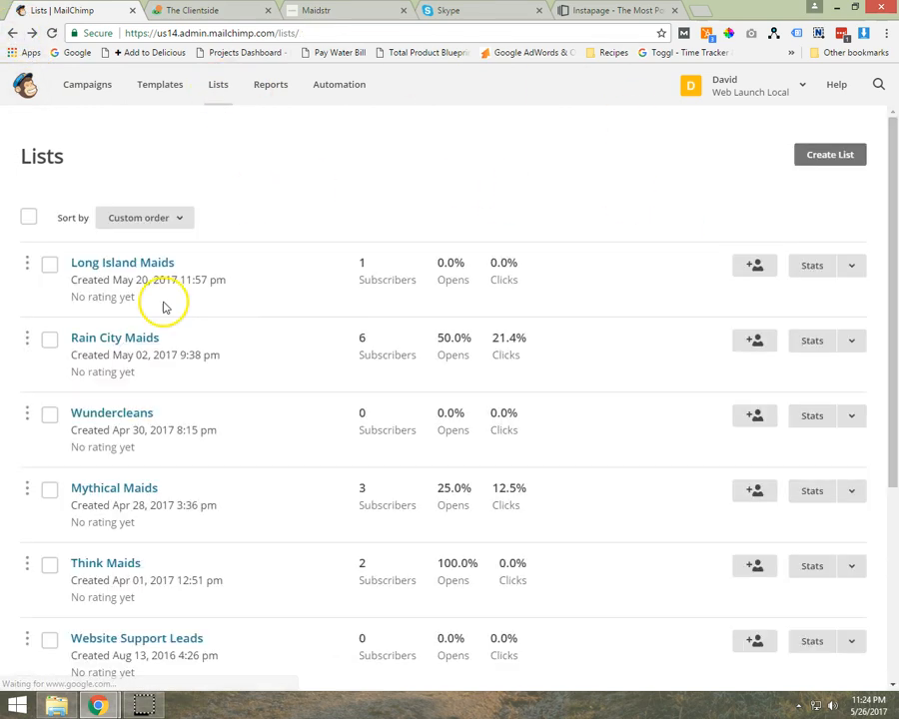
{"action": "left_click", "coordinate": [120, 265]}
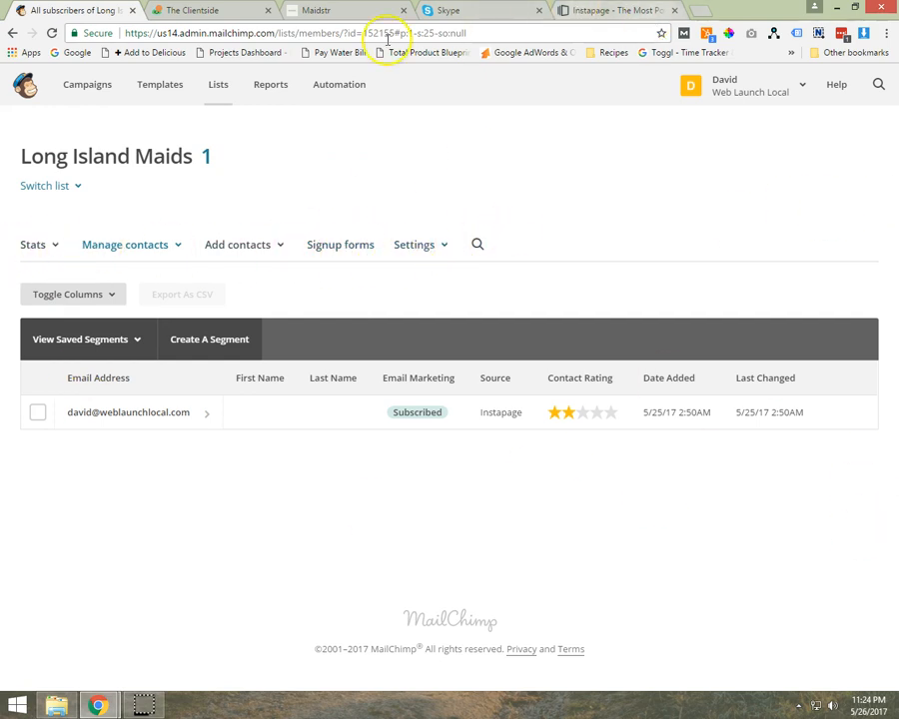
- Switch to Instapage, log in with the saved credentials and open the Long Island Maids Home Page for editing
{"action": "left_click", "coordinate": [591, 12]}
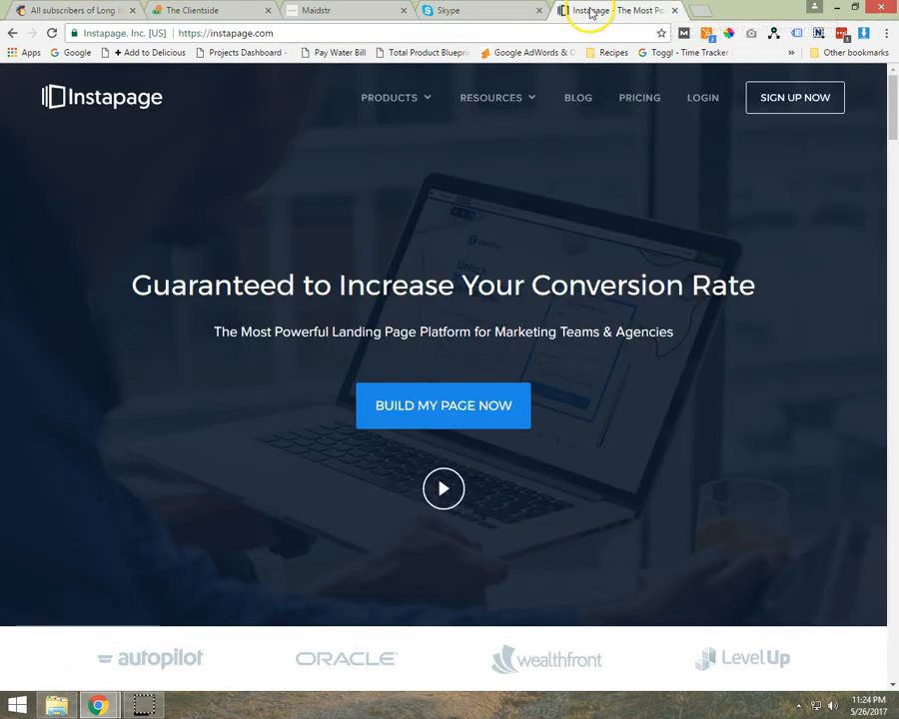
{"action": "left_click", "coordinate": [710, 100]}
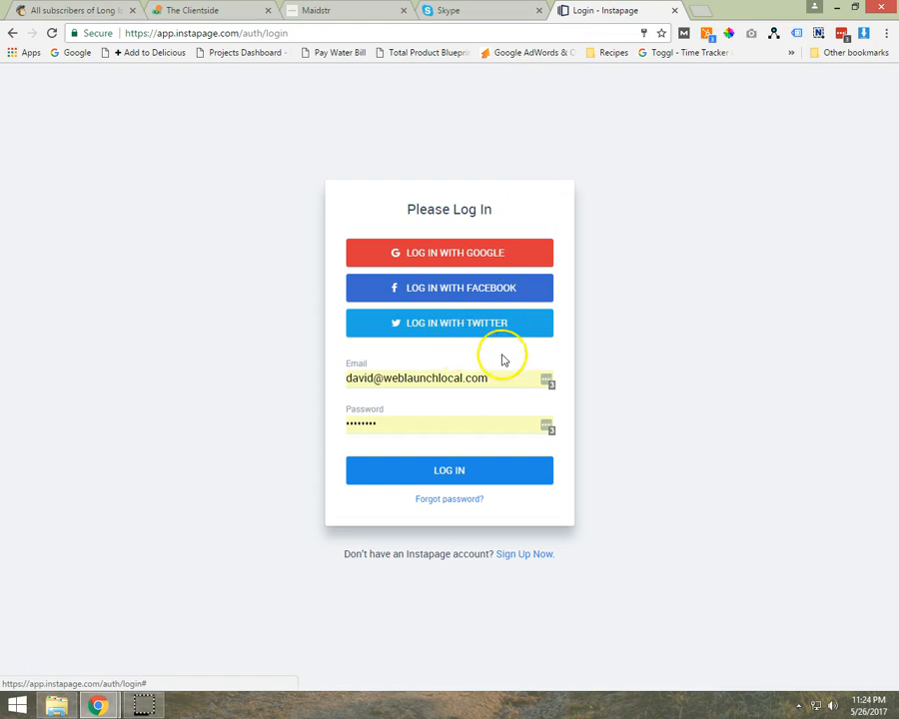
{"action": "left_click", "coordinate": [430, 476]}
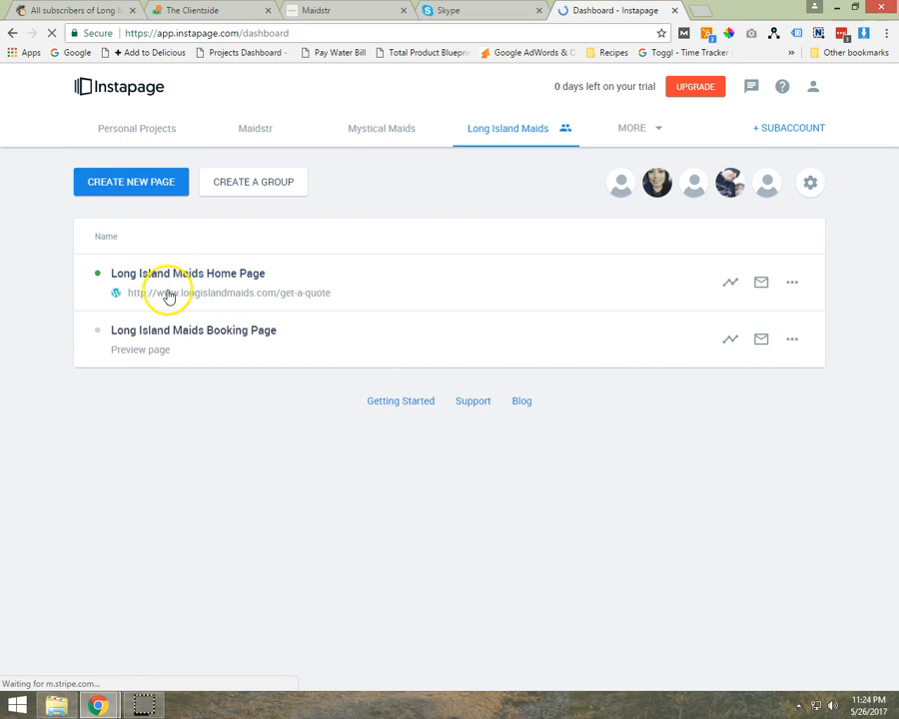
{"action": "left_click", "coordinate": [136, 192]}
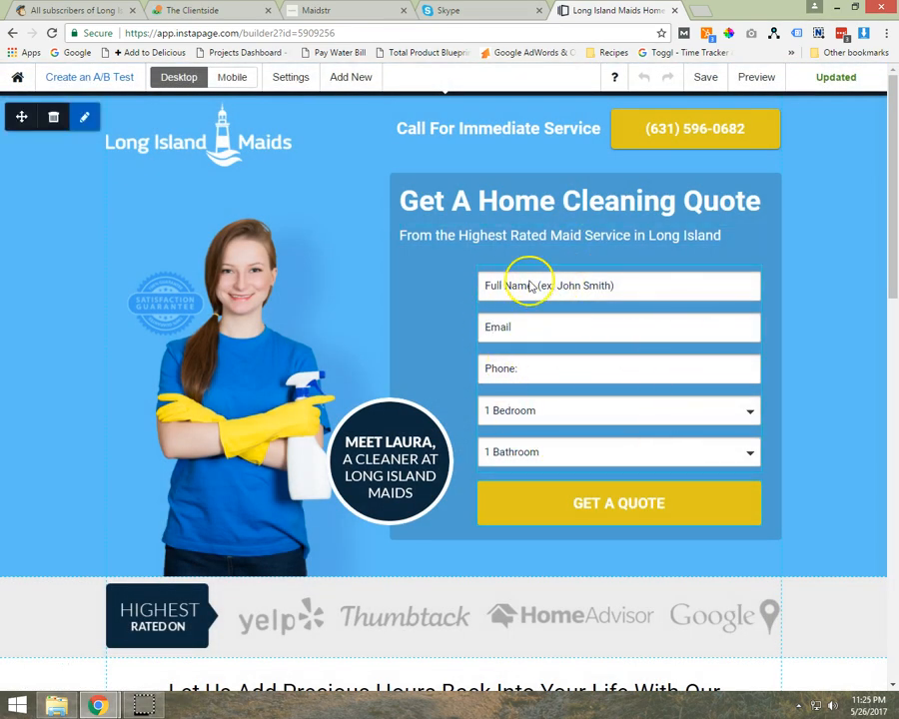
- Set up the quote form's MailChimp integration with the Web Launch Local account and the Long Island Maids list
{"action": "left_click", "coordinate": [530, 285]}
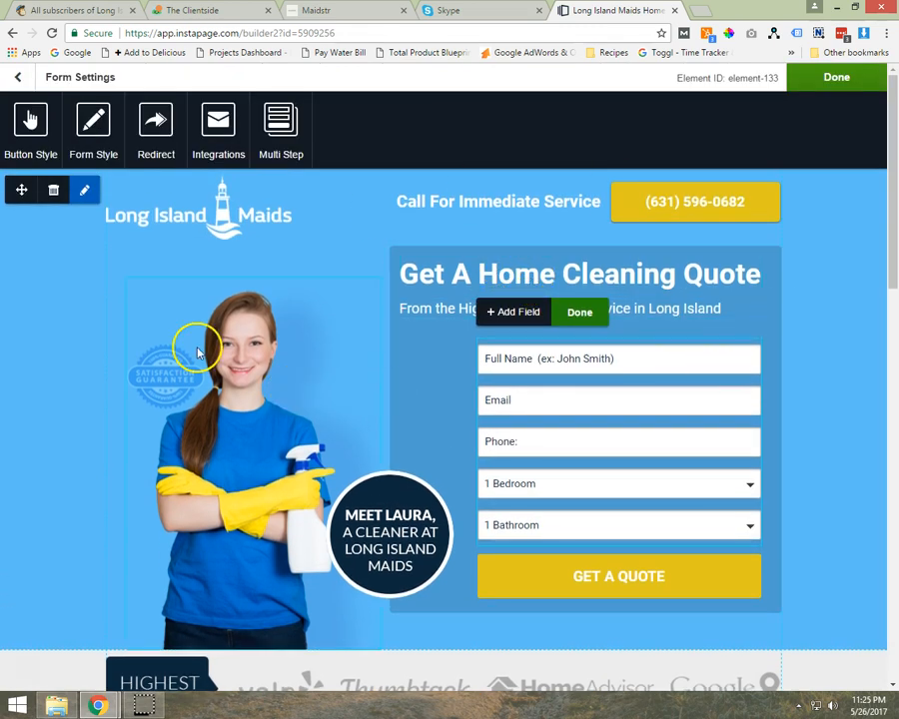
{"action": "left_click", "coordinate": [222, 135]}
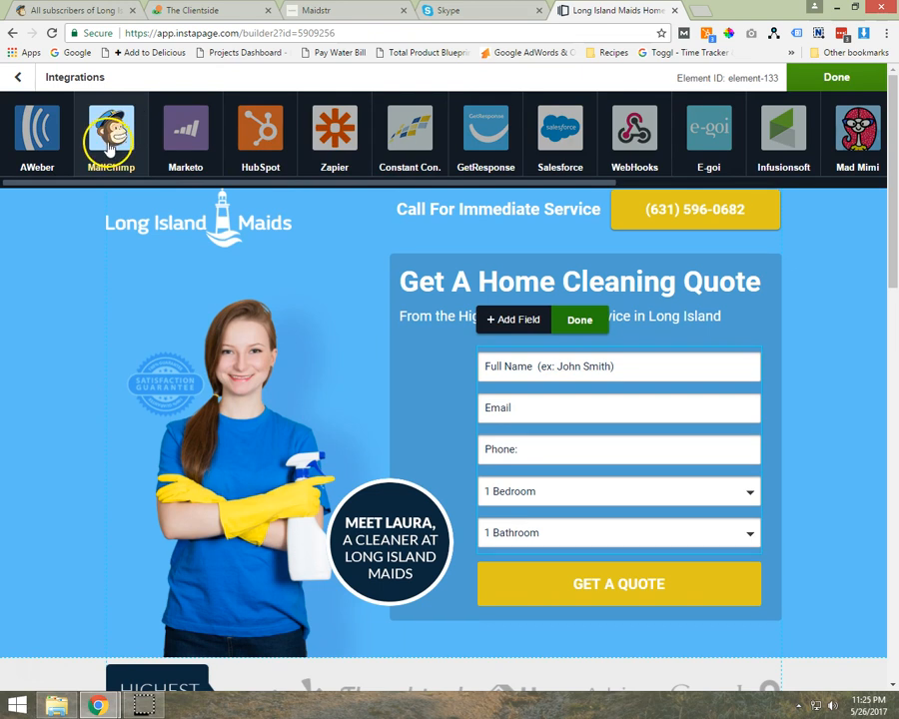
{"action": "left_click", "coordinate": [110, 145]}
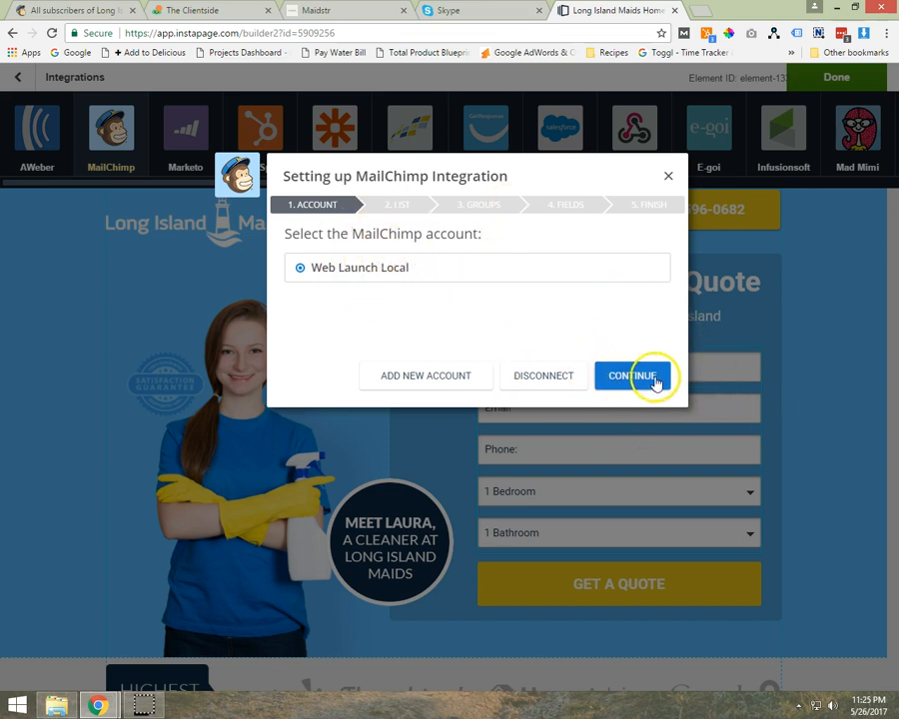
{"action": "left_click", "coordinate": [644, 378]}
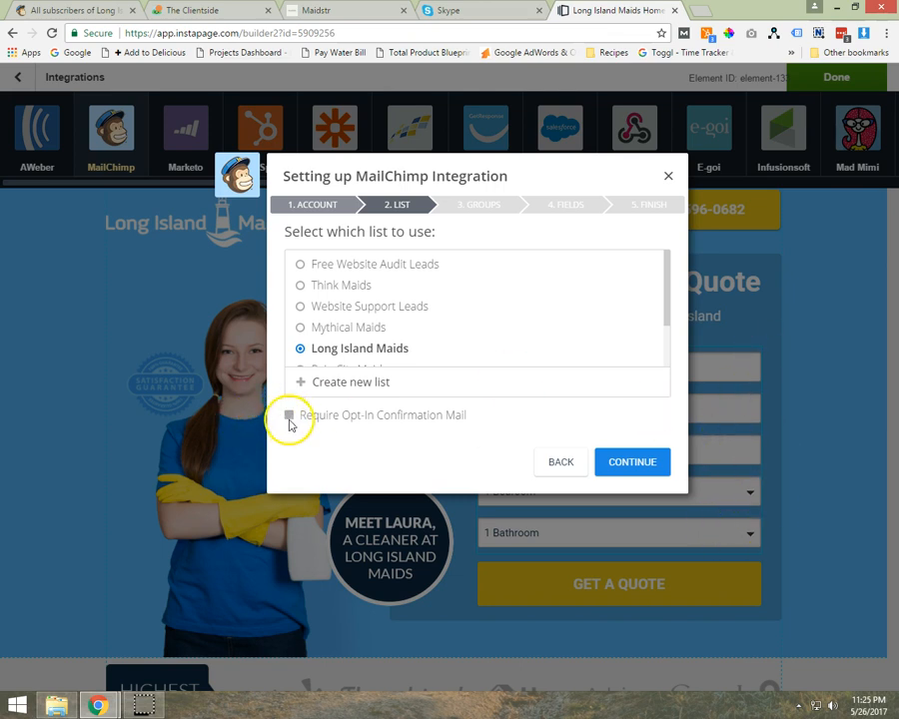
{"action": "left_click", "coordinate": [639, 463]}
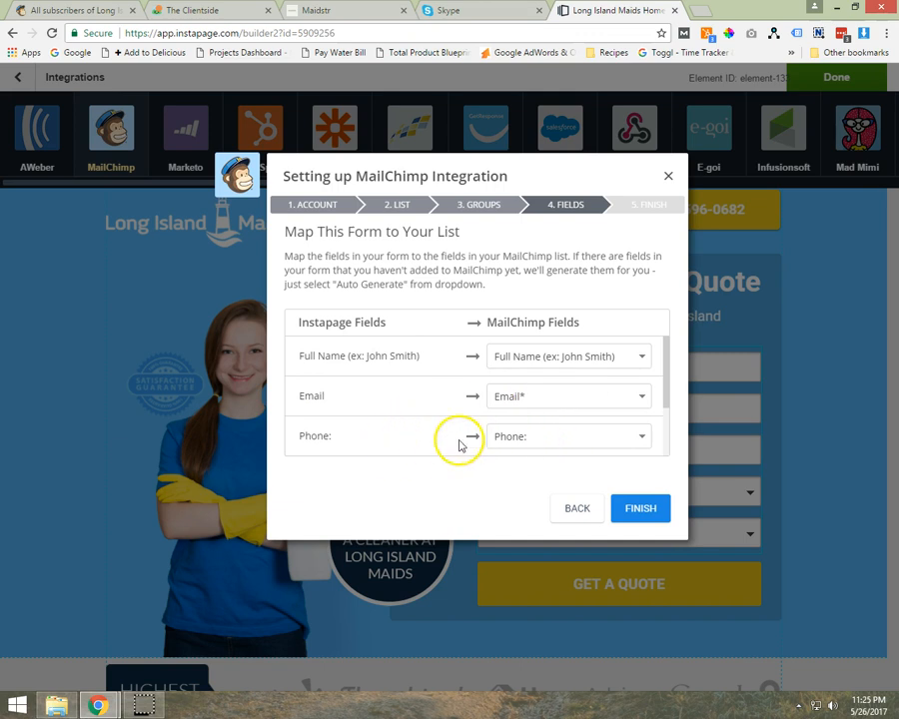
- Try Auto Generate as the mapping for the Bedrooms form field, and map it back to MailChimp's Bedrooms field
{"action": "left_click_drag", "start_coordinate": [578, 172], "coordinate": [389, 99]}
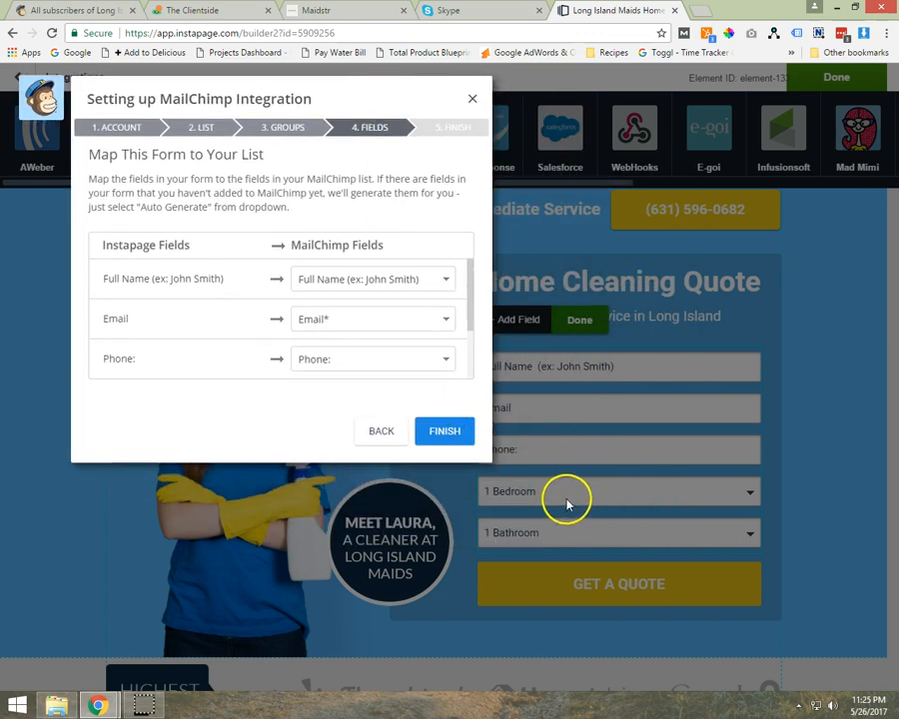
{"action": "left_click_drag", "start_coordinate": [469, 281], "coordinate": [472, 349]}
{"action": "left_click", "coordinate": [367, 325]}
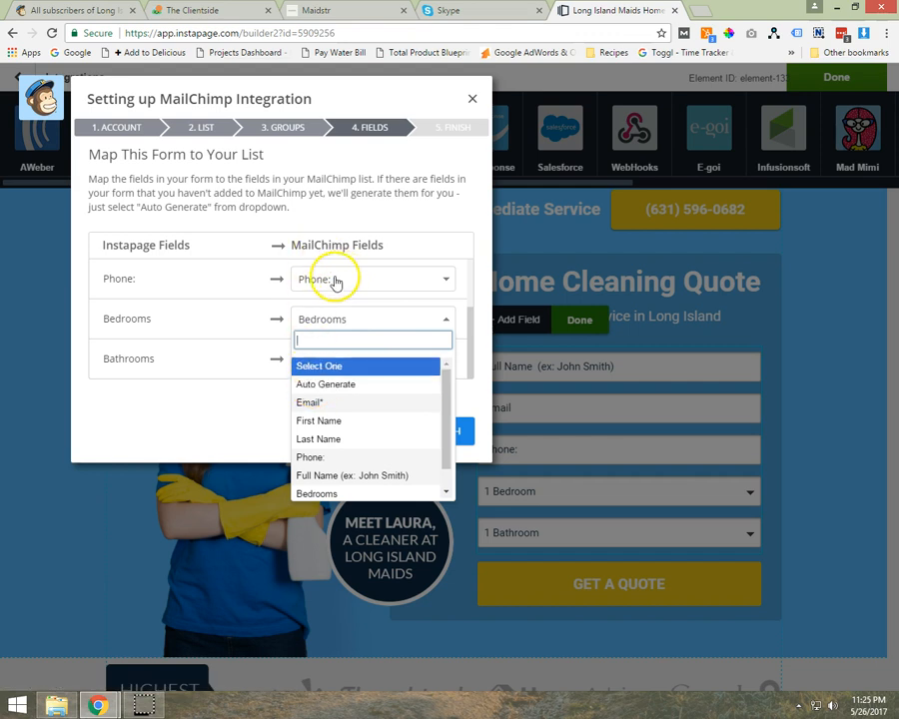
{"action": "left_click", "coordinate": [334, 383]}
{"action": "left_click", "coordinate": [340, 324]}
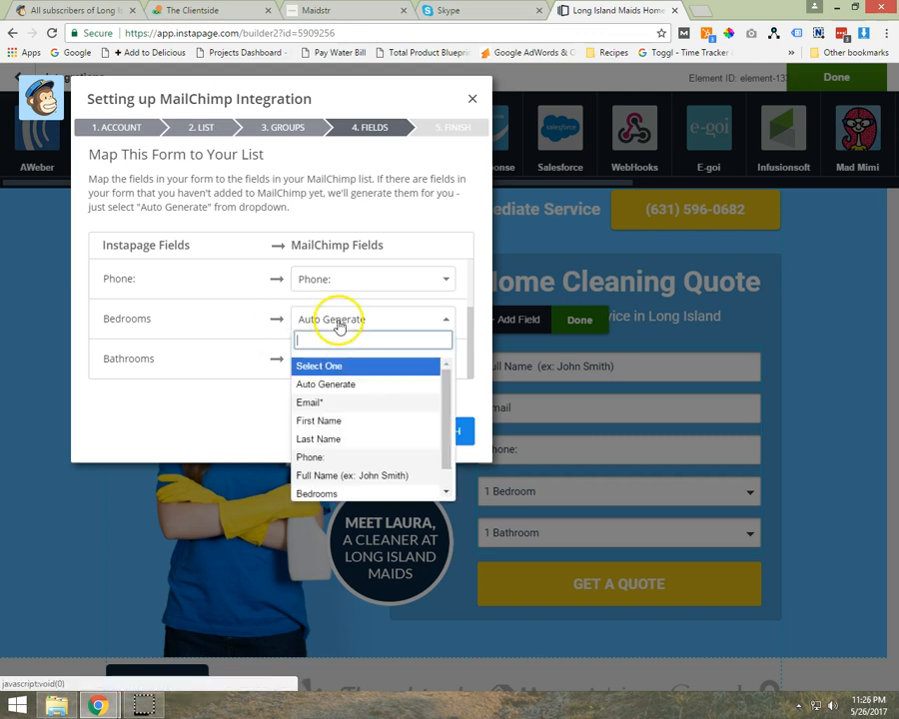
{"action": "scroll", "coordinate": [332, 449], "scroll_direction": "down", "scroll_amount": 1}
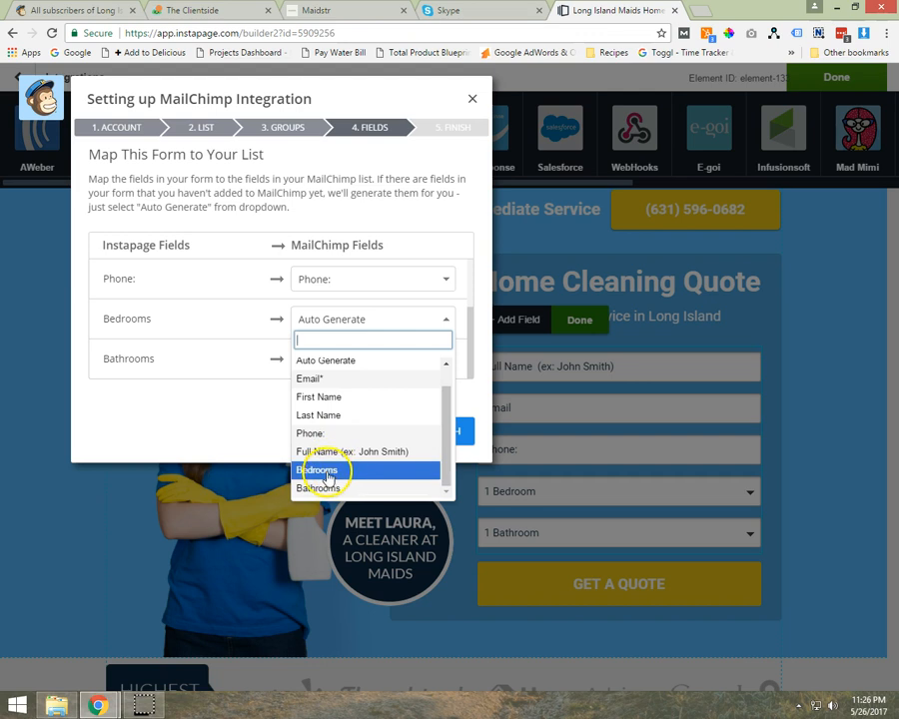
{"action": "left_click", "coordinate": [327, 471]}
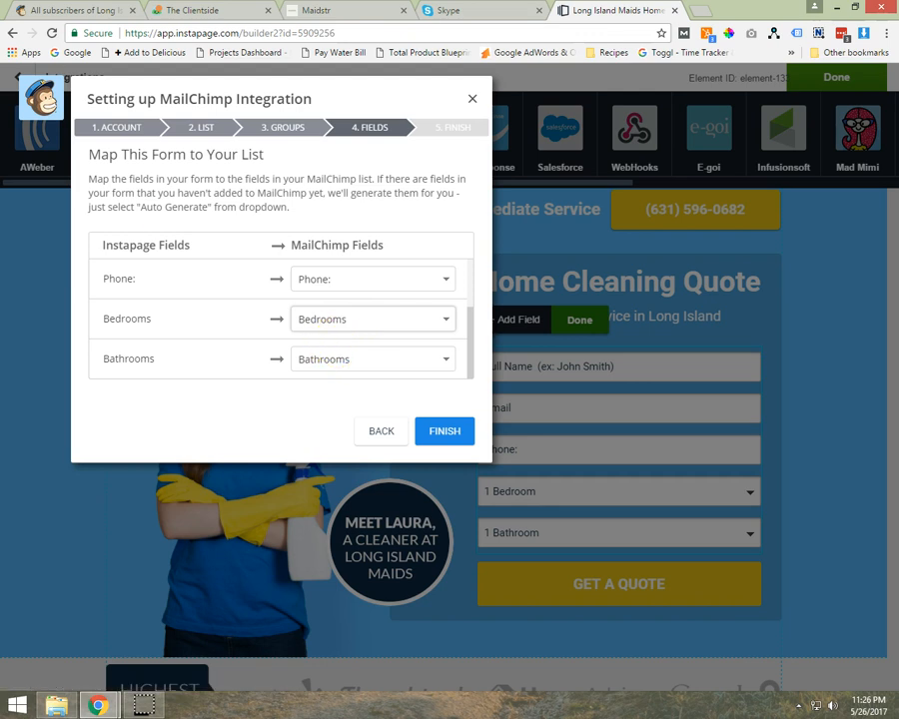
- Switch to MailChimp and examine the Long Island Maids list's fields and merge tags
{"action": "left_click", "coordinate": [40, 10]}
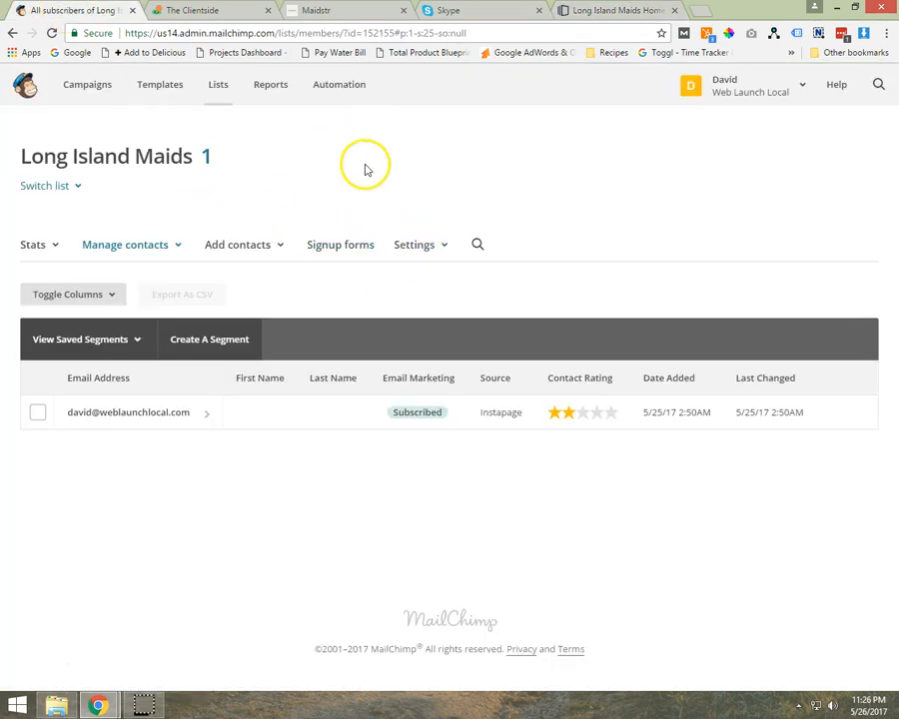
{"action": "left_click", "coordinate": [415, 249]}
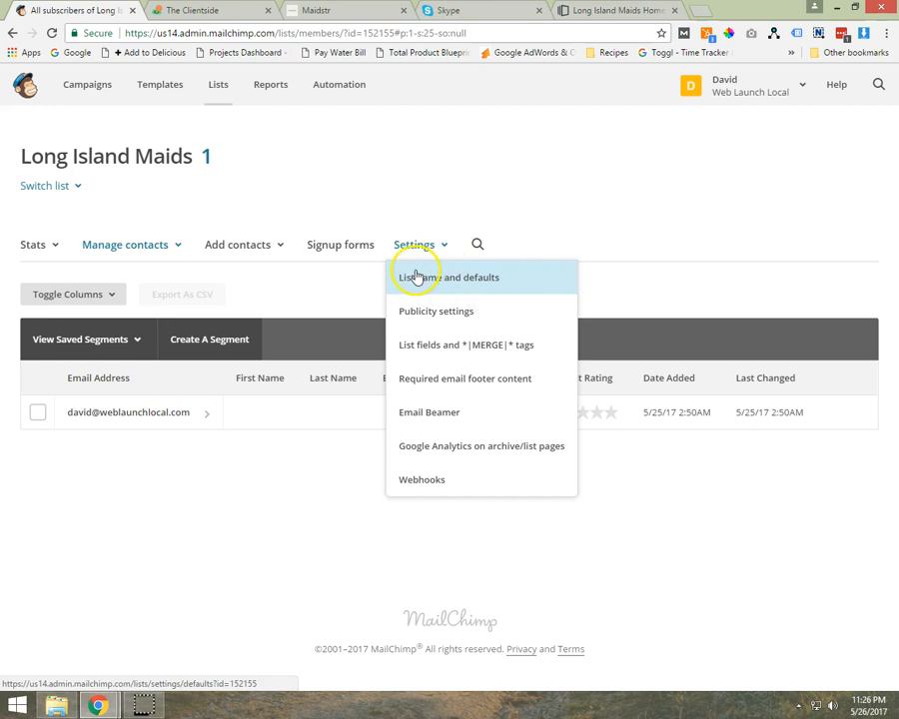
{"action": "left_click", "coordinate": [464, 347]}
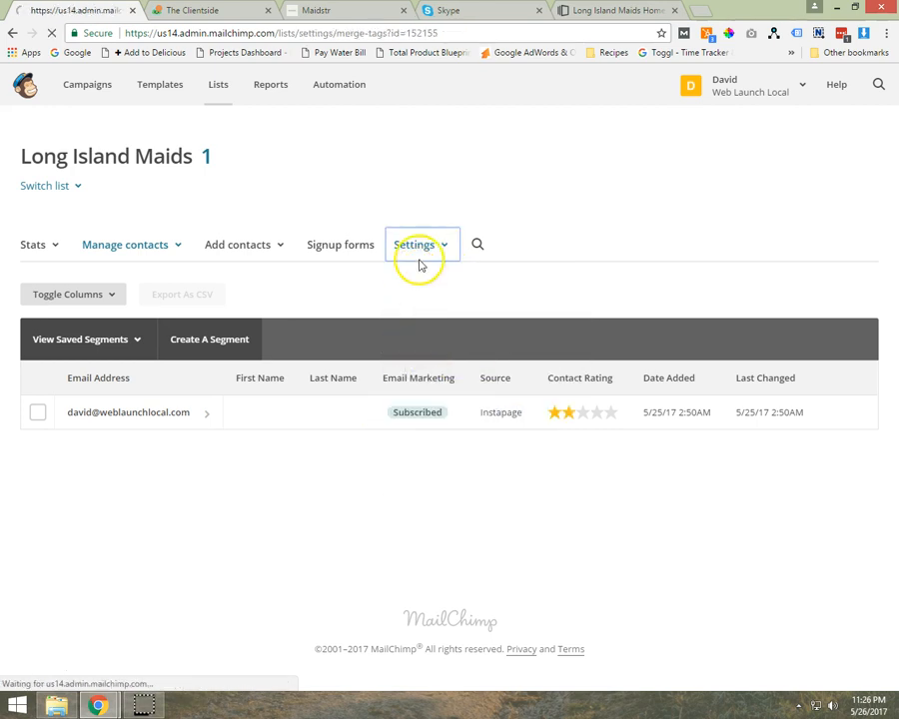
{"action": "scroll", "coordinate": [7, 486], "scroll_direction": "down", "scroll_amount": 1}
{"action": "scroll", "coordinate": [7, 485], "scroll_direction": "down", "scroll_amount": 2}
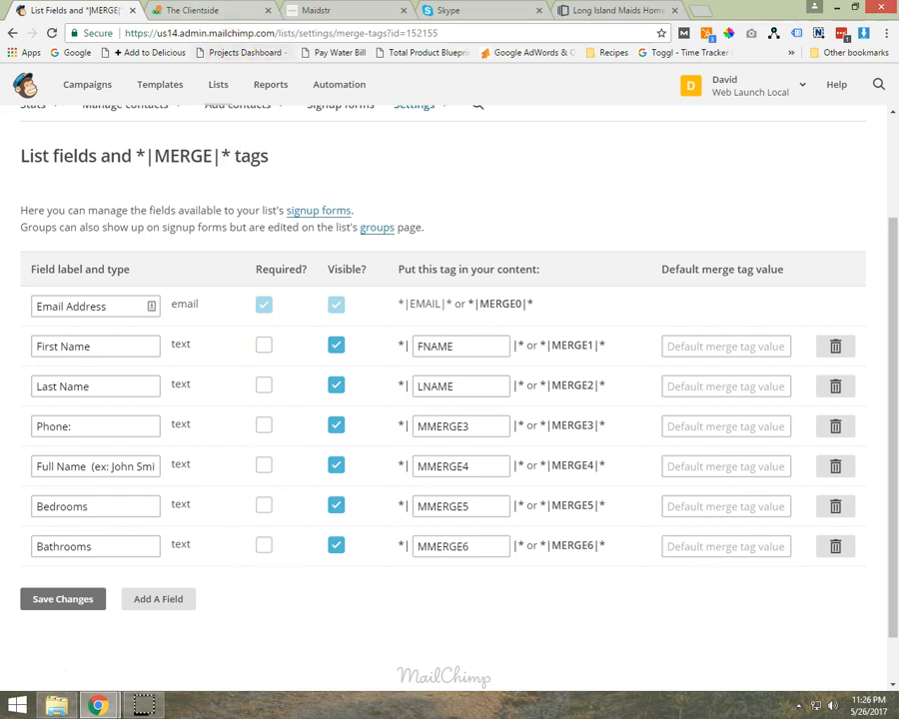
- Return to Instapage, finish the MailChimp integration for the quote form and close its setup dialog
{"action": "left_click", "coordinate": [626, 14]}
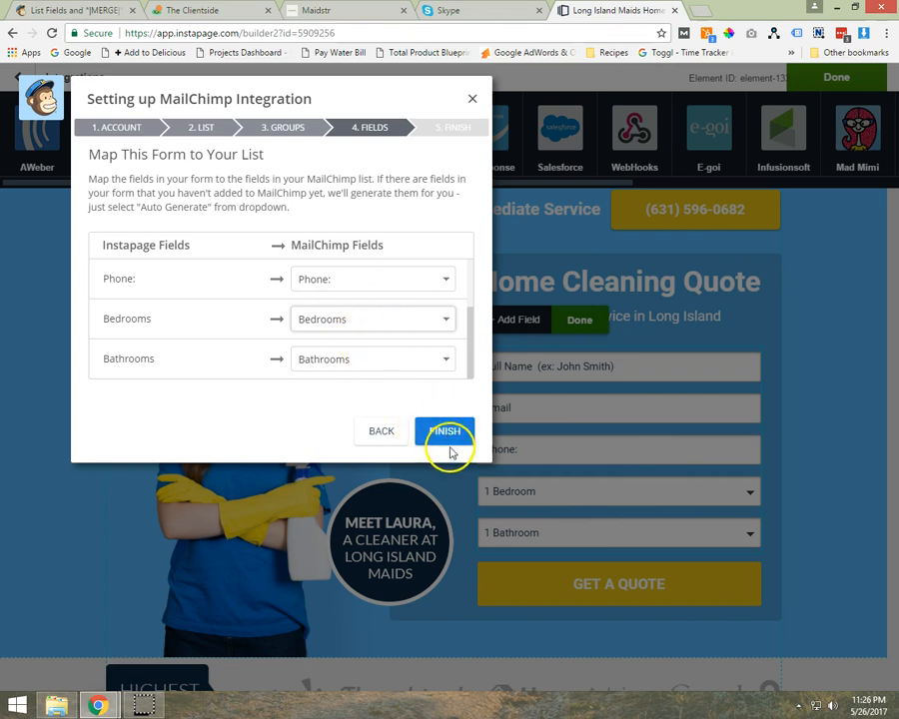
{"action": "left_click", "coordinate": [449, 440]}
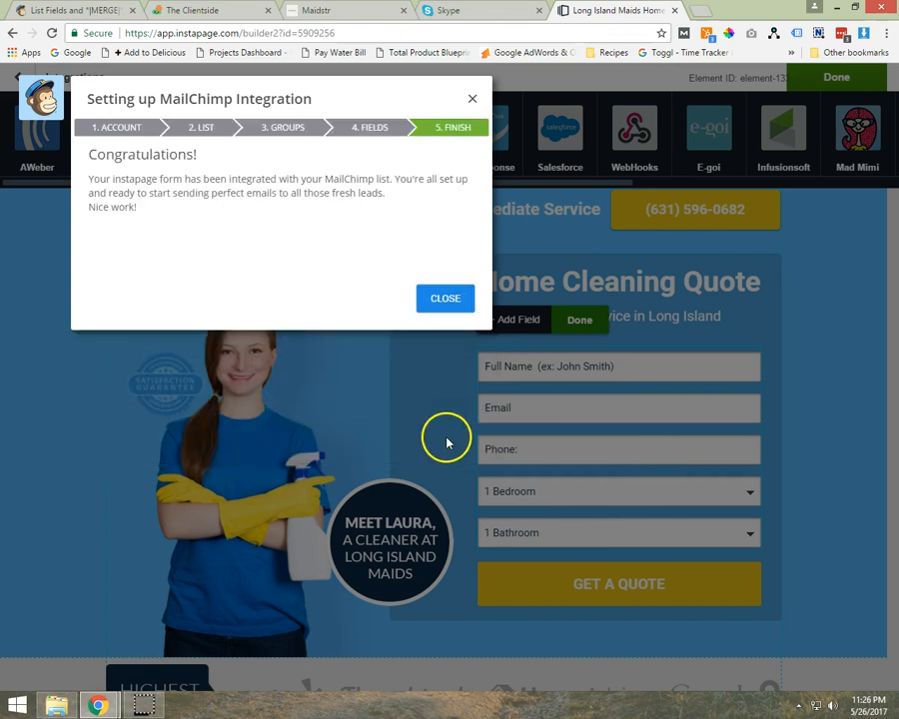
{"action": "left_click", "coordinate": [441, 298]}
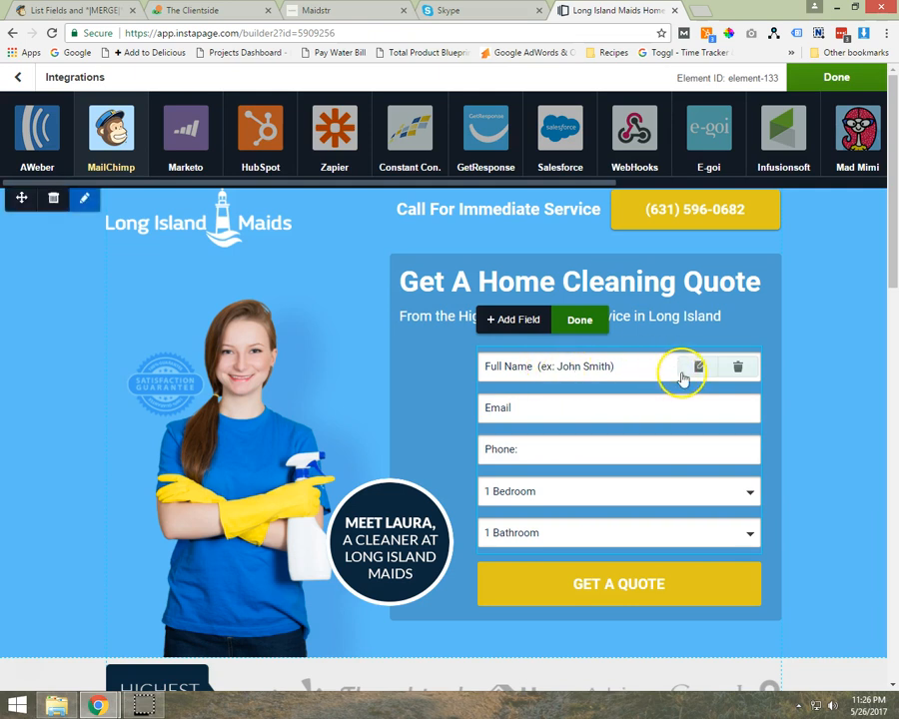
- Check the Full Name field's label and required setting, save the field and leave the form settings
{"action": "left_click", "coordinate": [701, 369]}
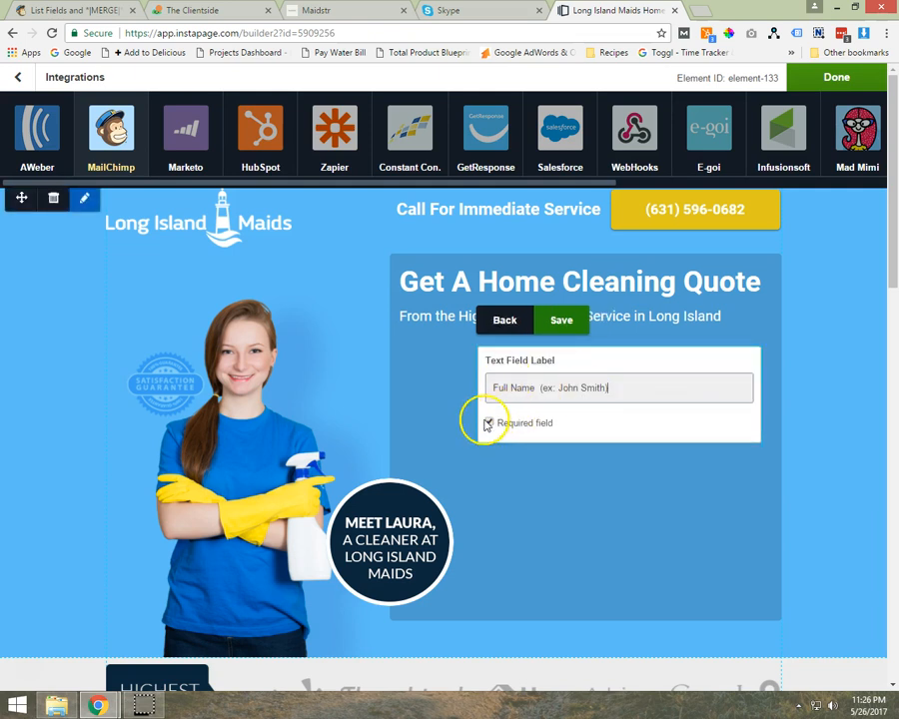
{"action": "left_click", "coordinate": [562, 321]}
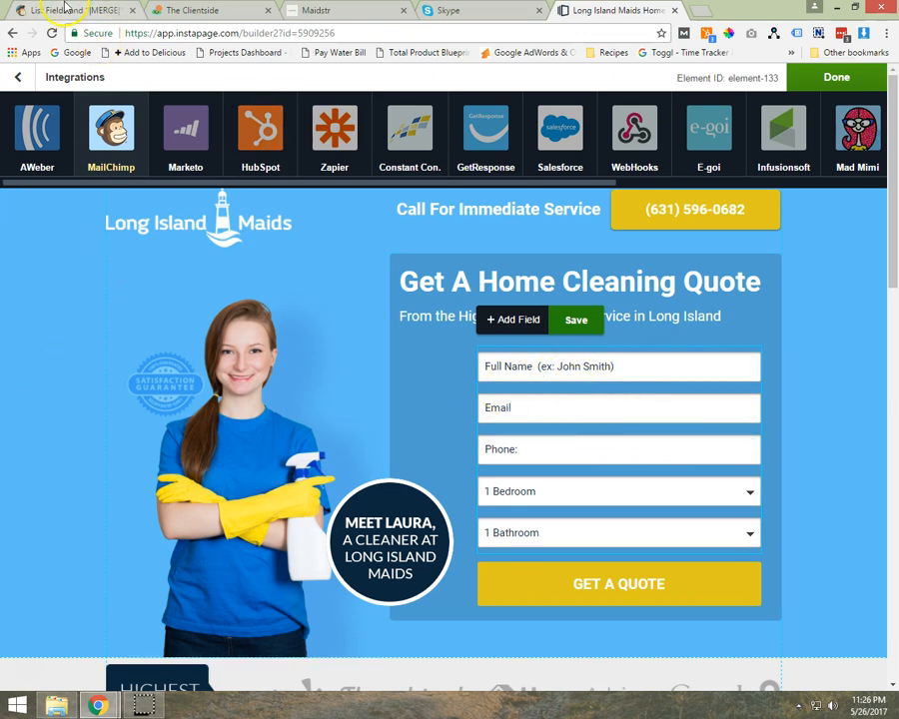
{"action": "left_click", "coordinate": [31, 315]}
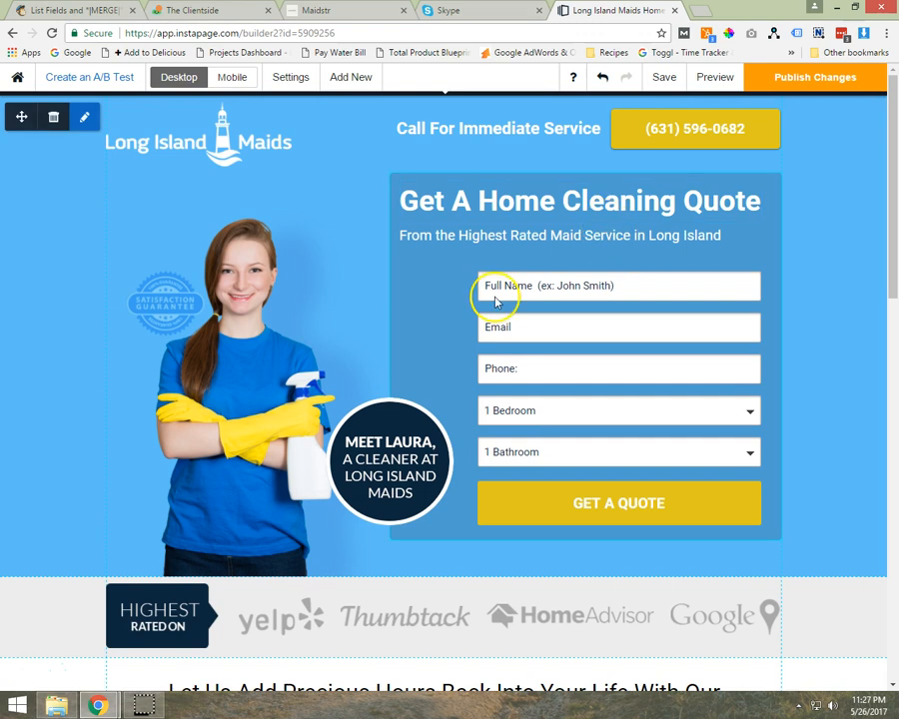
- Switch to MailChimp and review the Long Island Maids list's name, campaign defaults and new subscriber notification settings
{"action": "left_click", "coordinate": [83, 10]}
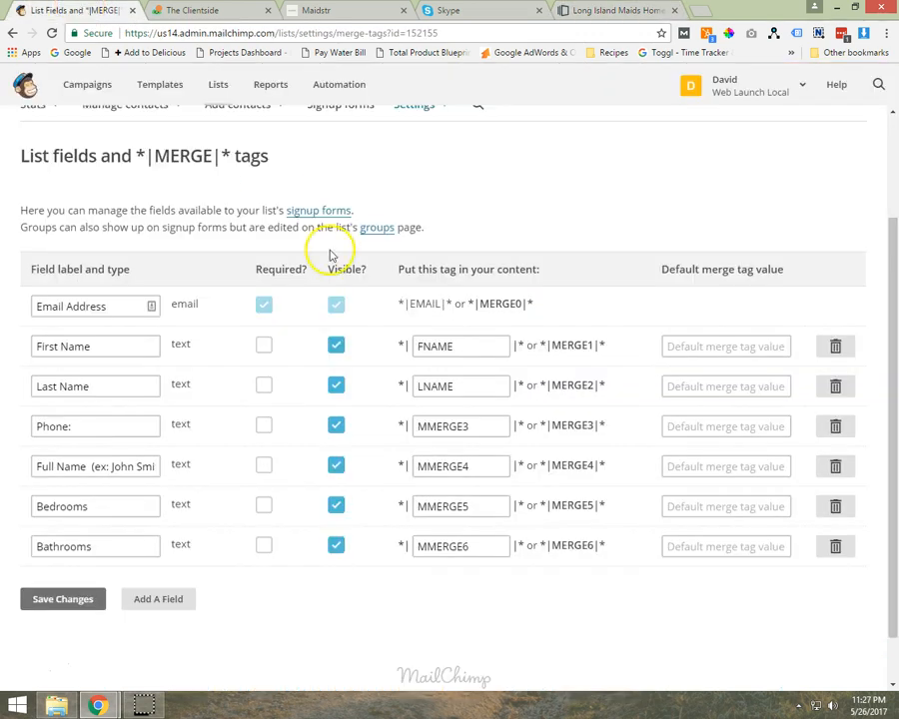
{"action": "scroll", "coordinate": [430, 180], "scroll_direction": "up", "scroll_amount": 2}
{"action": "left_click", "coordinate": [423, 250]}
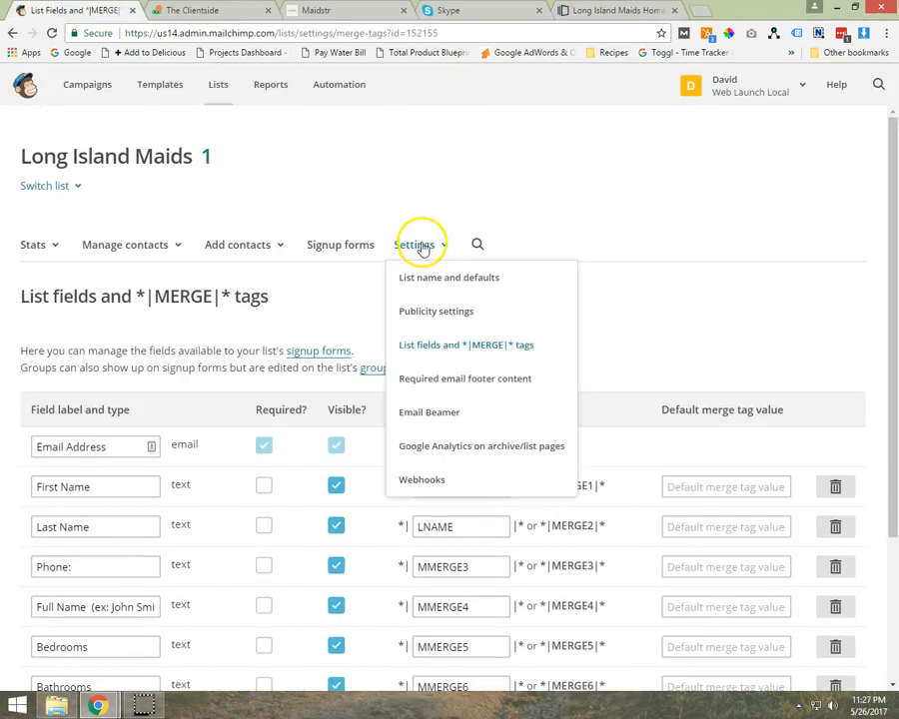
{"action": "left_click", "coordinate": [449, 221]}
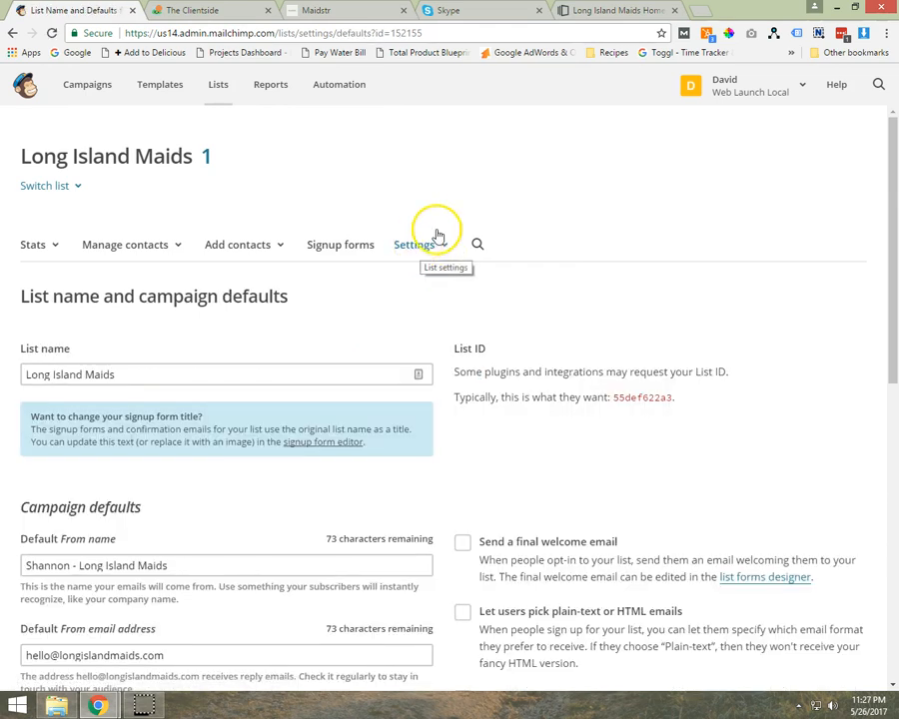
{"action": "scroll", "coordinate": [420, 217], "scroll_direction": "down", "scroll_amount": 7}
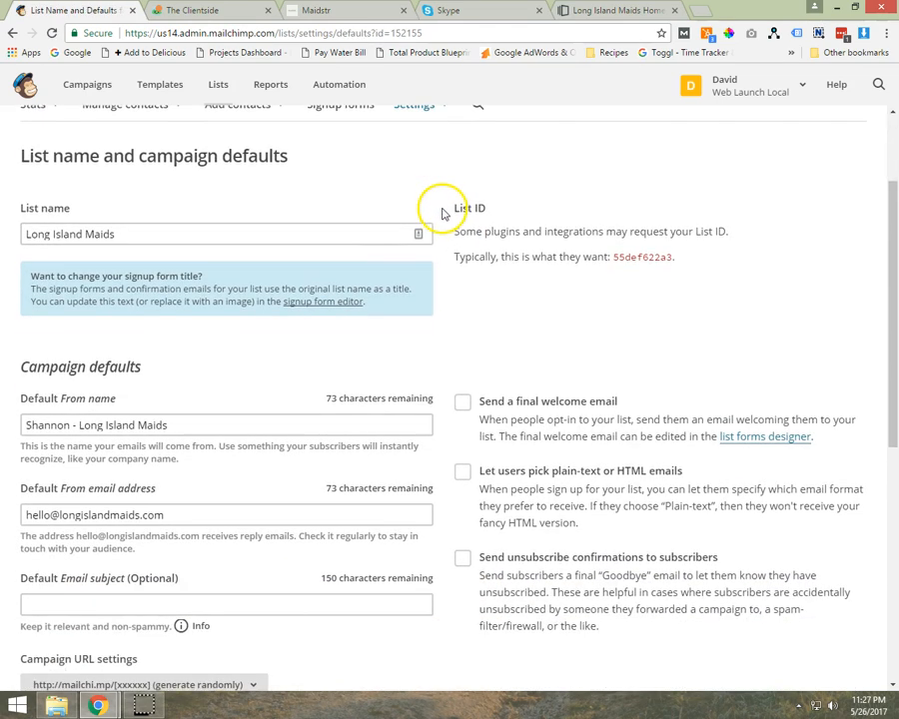
{"action": "scroll", "coordinate": [400, 402], "scroll_direction": "down", "scroll_amount": 4}
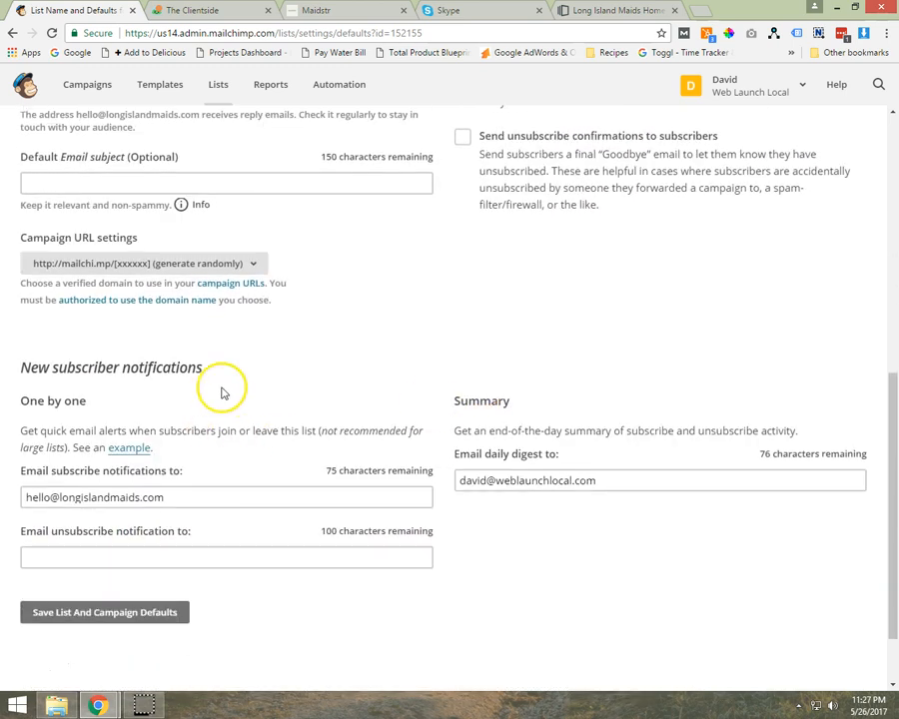
- Examine the one-by-one subscribe notification recipient and the end-of-day summary recipient under New subscriber notifications
{"action": "left_click_drag", "start_coordinate": [267, 372], "coordinate": [37, 367]}
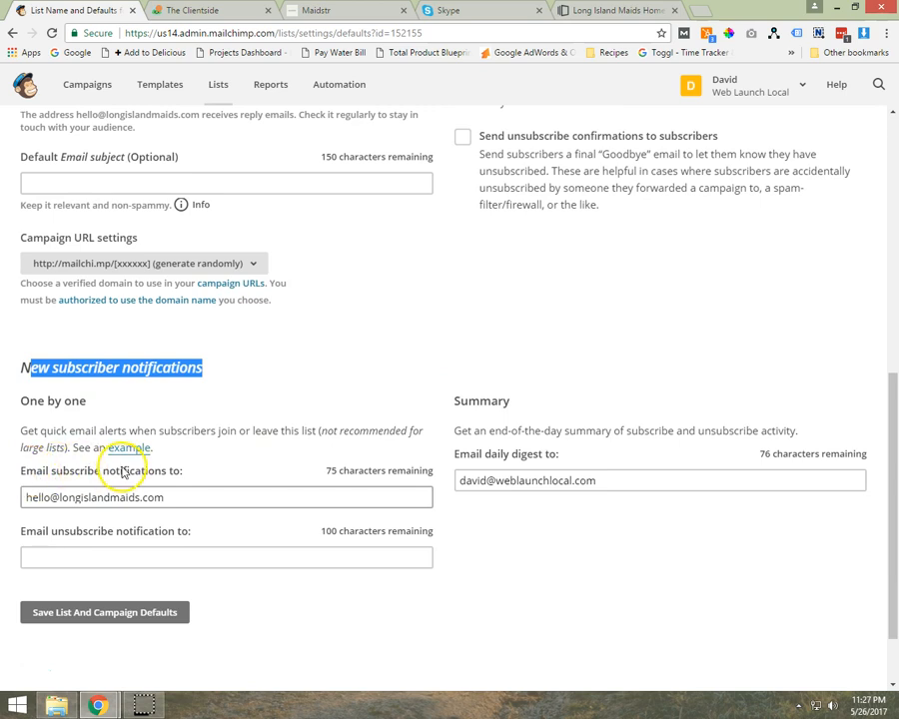
{"action": "left_click_drag", "start_coordinate": [202, 500], "coordinate": [19, 505]}
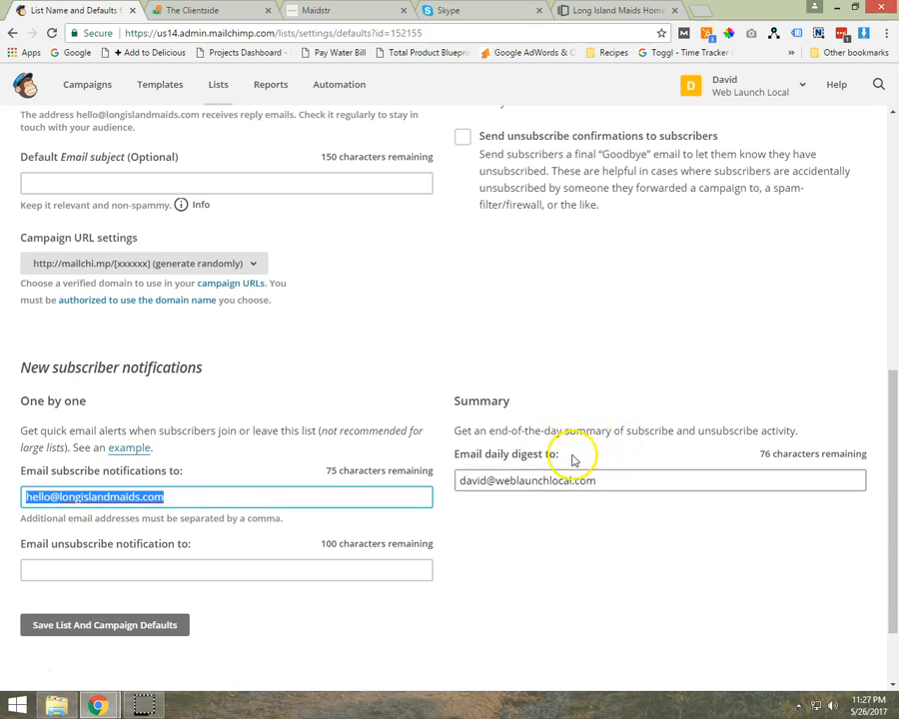
{"action": "left_click", "coordinate": [465, 481]}
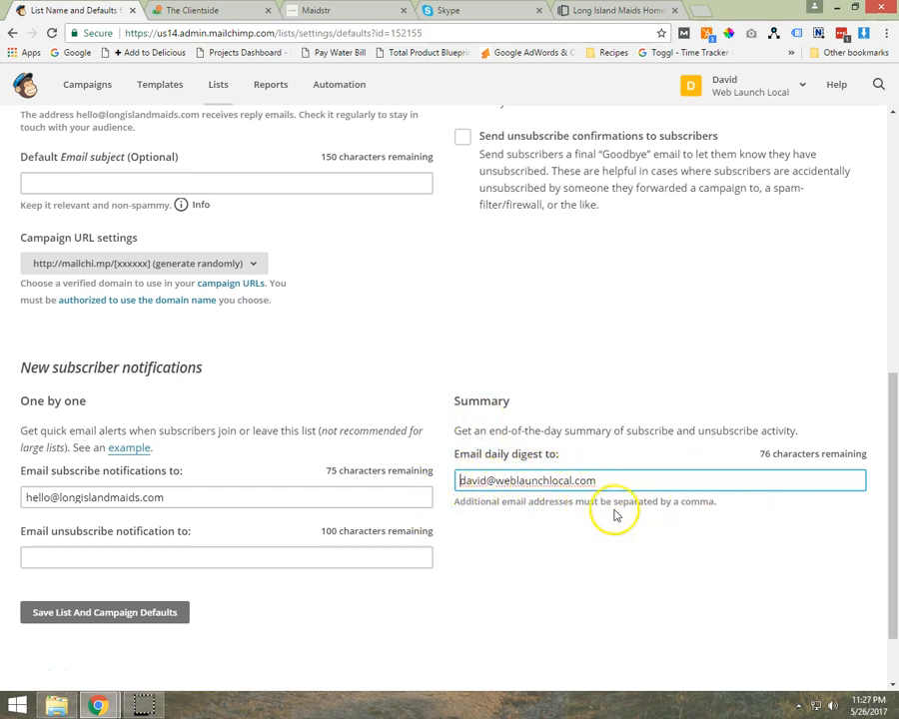
{"action": "left_click_drag", "start_coordinate": [800, 431], "coordinate": [451, 430]}
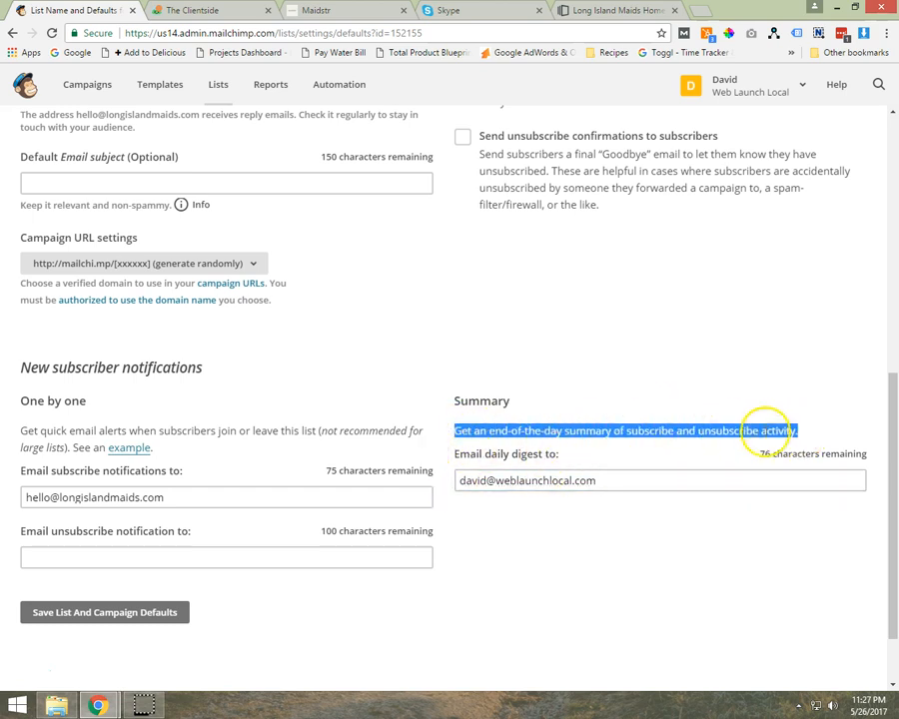
- Review the list's campaign defaults, including the optional default email subject and the welcome and unsubscribe email options
{"action": "scroll", "coordinate": [482, 416], "scroll_direction": "up", "scroll_amount": 5}
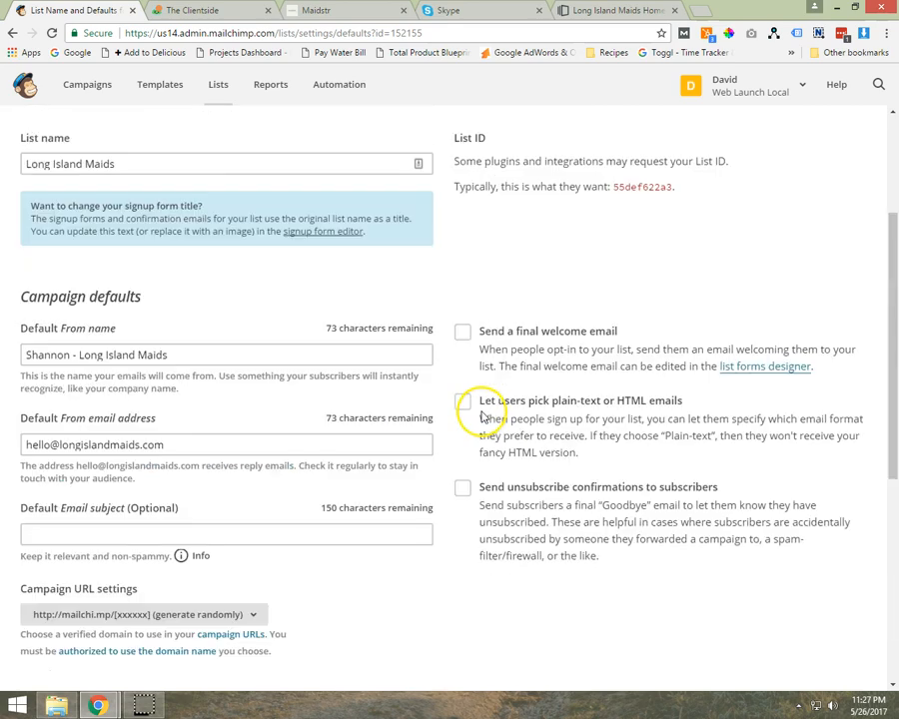
{"action": "scroll", "coordinate": [482, 415], "scroll_direction": "up", "scroll_amount": 2}
{"action": "scroll", "coordinate": [553, 425], "scroll_direction": "down", "scroll_amount": 4}
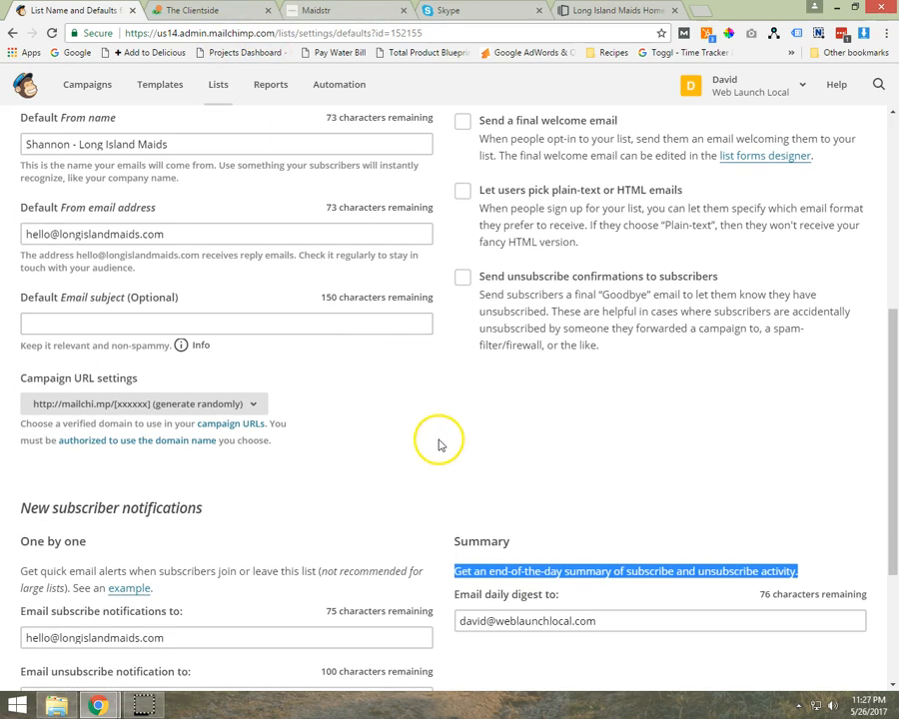
{"action": "scroll", "coordinate": [545, 484], "scroll_direction": "up", "scroll_amount": 1}
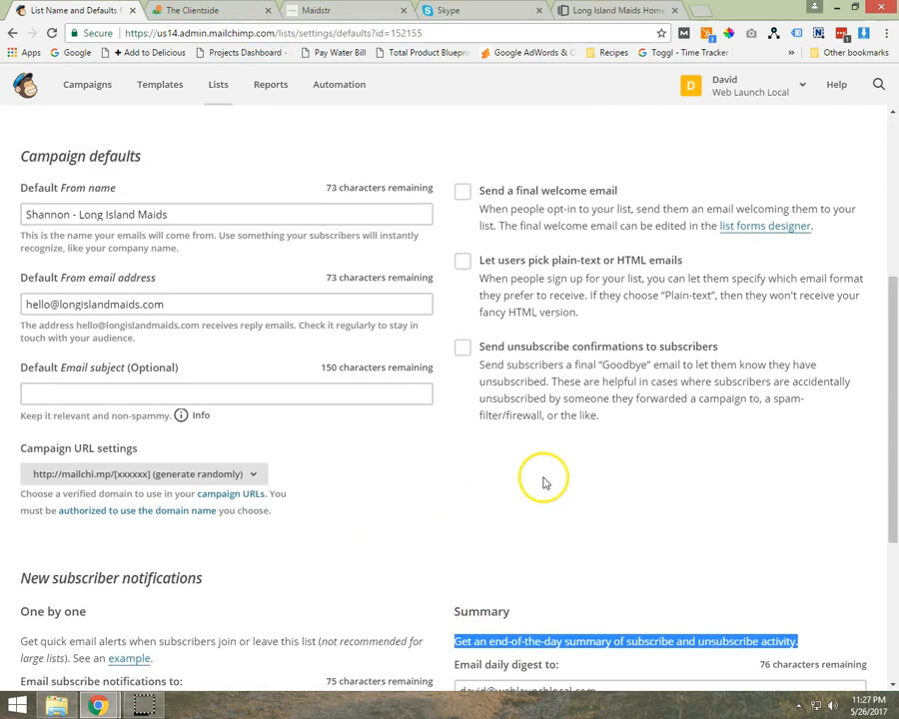
{"action": "scroll", "coordinate": [518, 484], "scroll_direction": "up", "scroll_amount": 1}
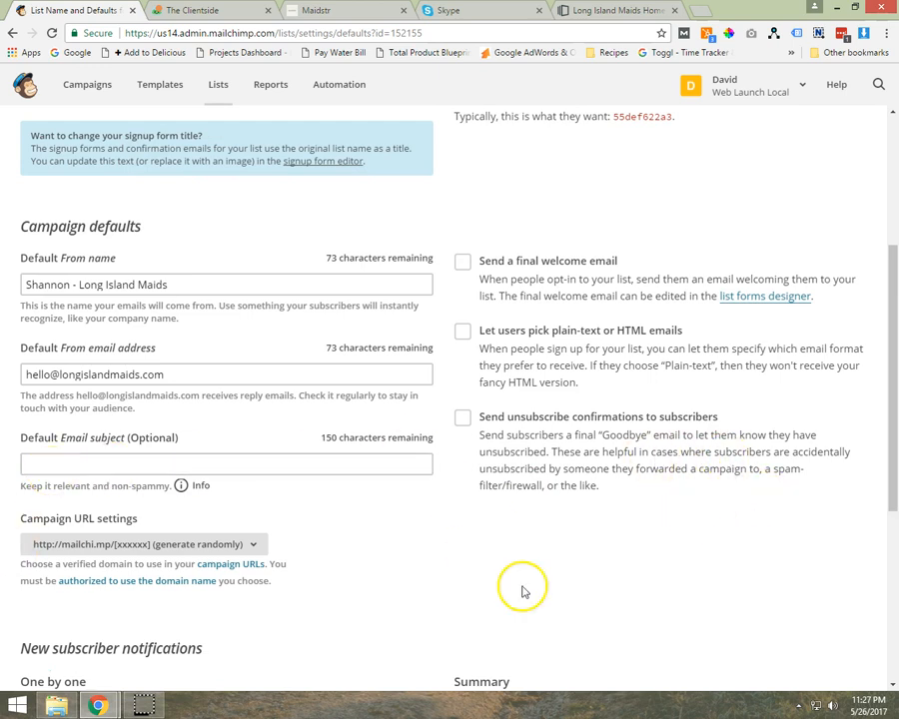
{"action": "left_click", "coordinate": [28, 463]}
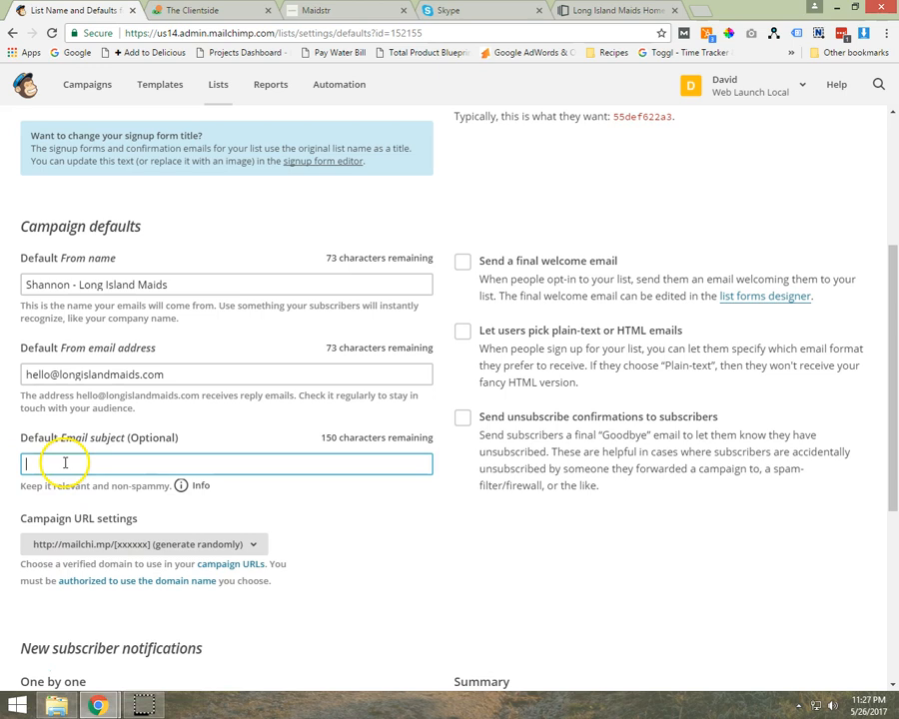
{"action": "scroll", "coordinate": [400, 470], "scroll_direction": "up", "scroll_amount": 1}
{"action": "scroll", "coordinate": [430, 492], "scroll_direction": "up", "scroll_amount": 5}
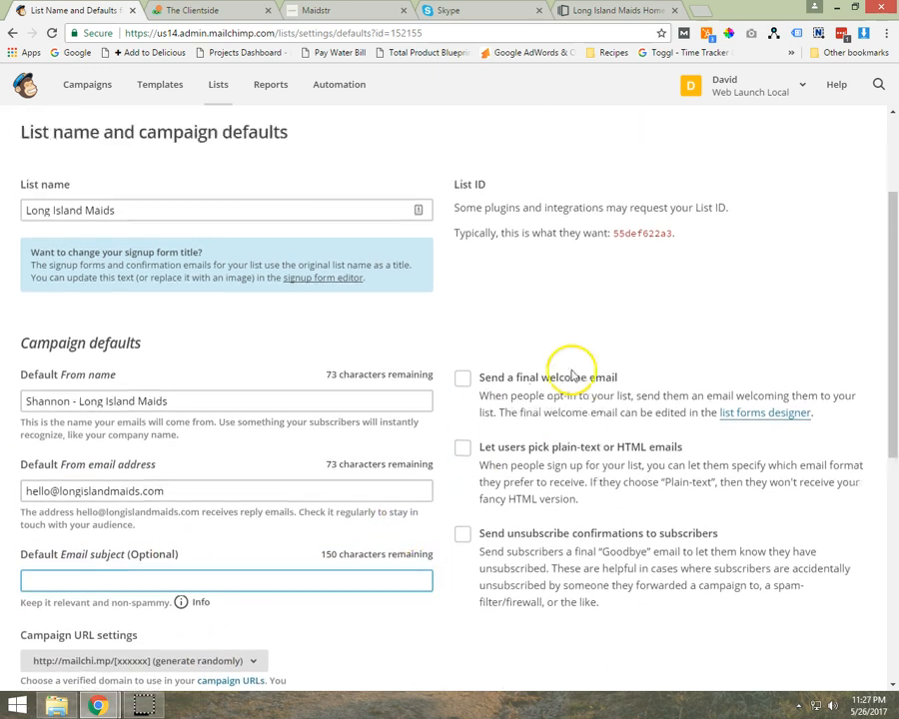
- Switch to Instapage, inspect the outside URL in the quote form's redirect settings and leave the form settings
{"action": "left_click", "coordinate": [613, 12]}
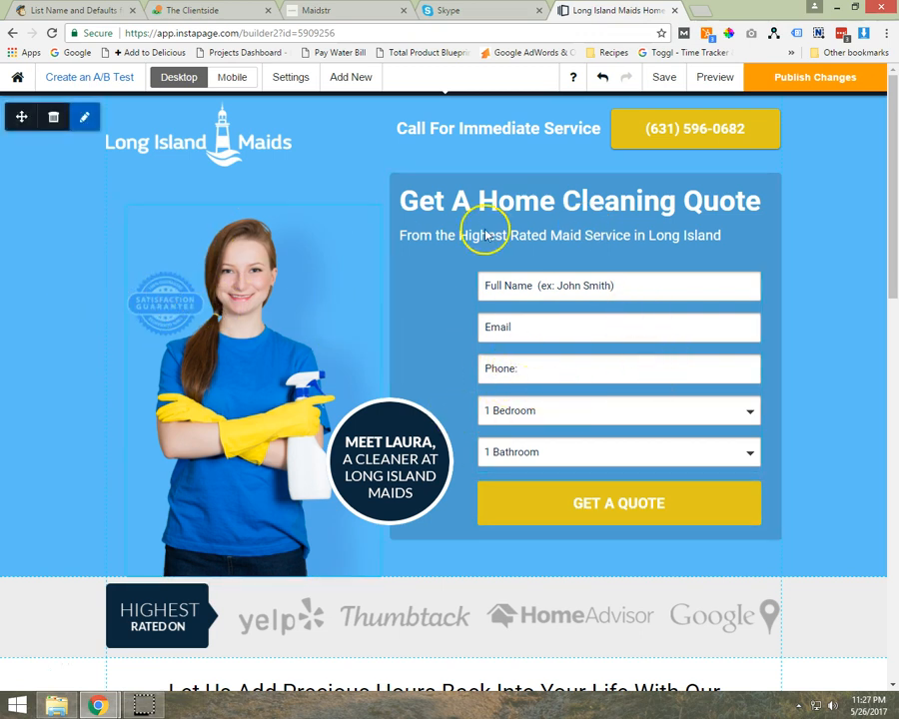
{"action": "left_click", "coordinate": [595, 292]}
{"action": "left_click", "coordinate": [171, 122]}
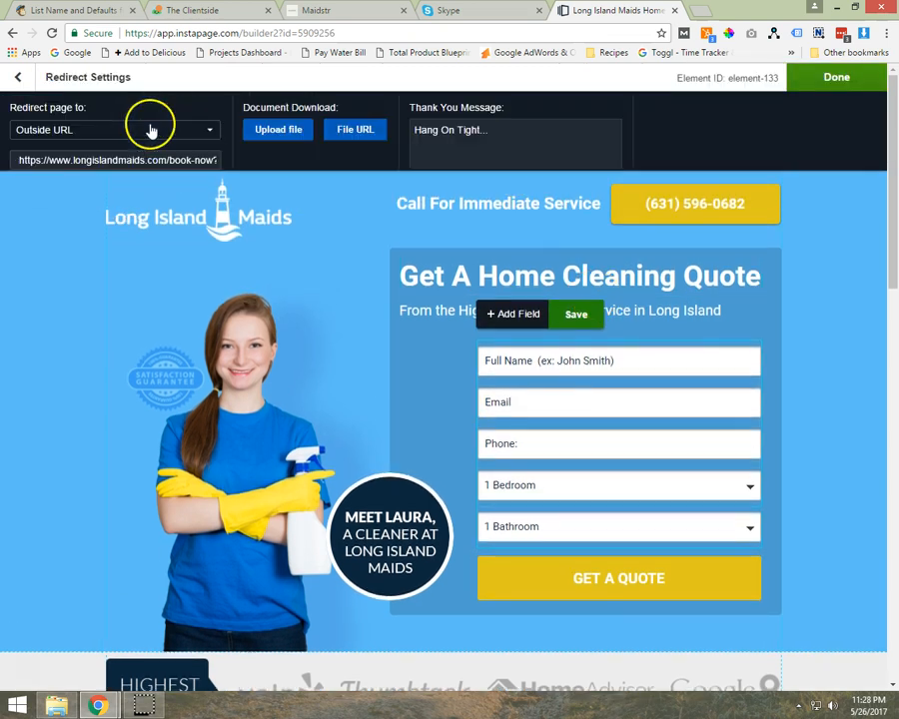
{"action": "left_click_drag", "start_coordinate": [170, 159], "coordinate": [378, 162]}
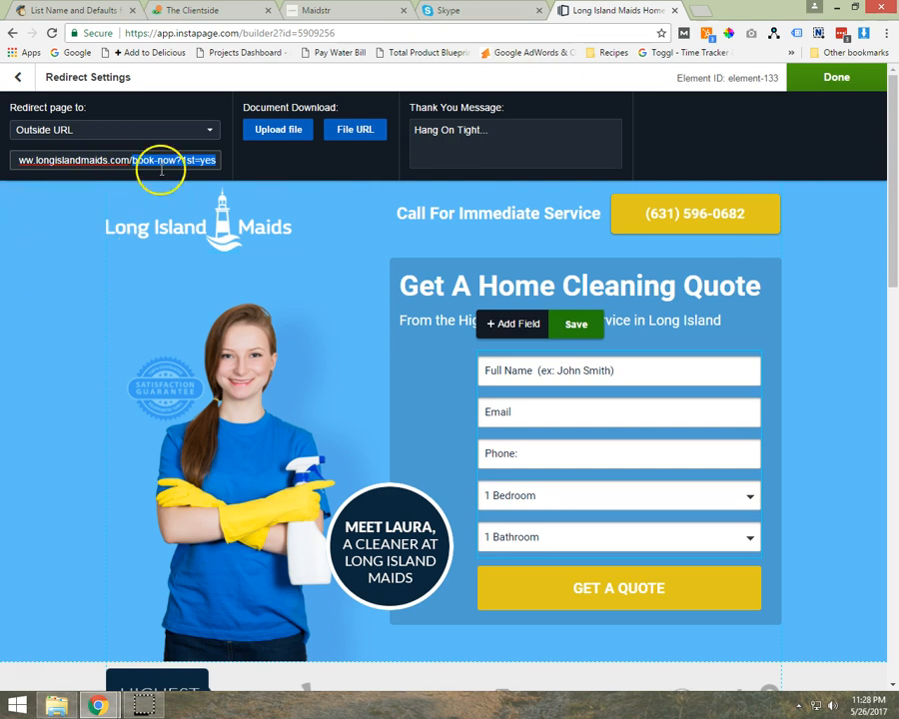
{"action": "left_click", "coordinate": [835, 78]}
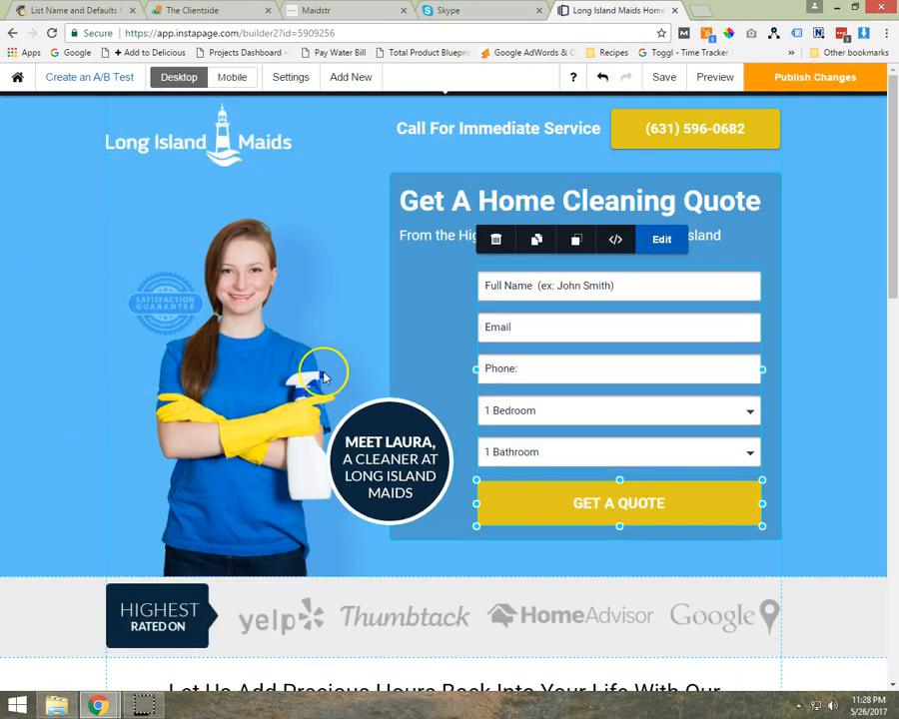